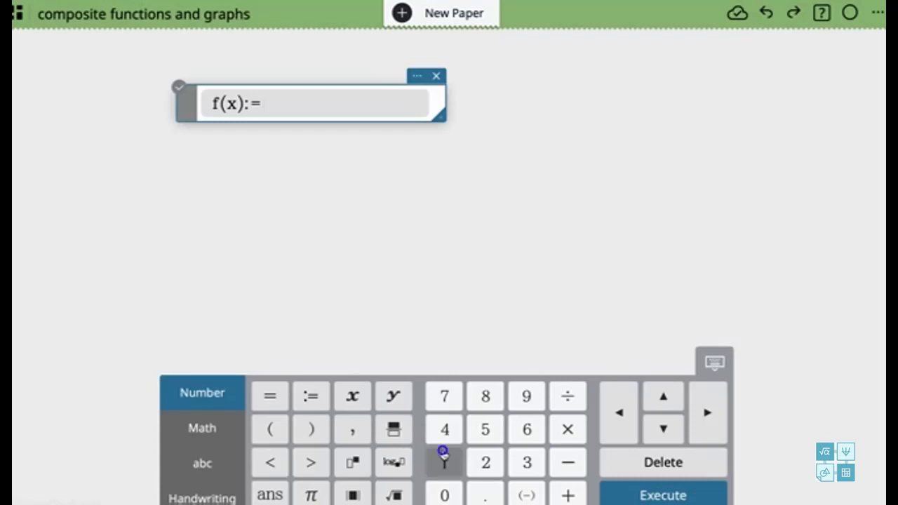
Step: Complete the definition of f(x) as 1/x and execute it
left_click(444, 456)
left_click(567, 396)
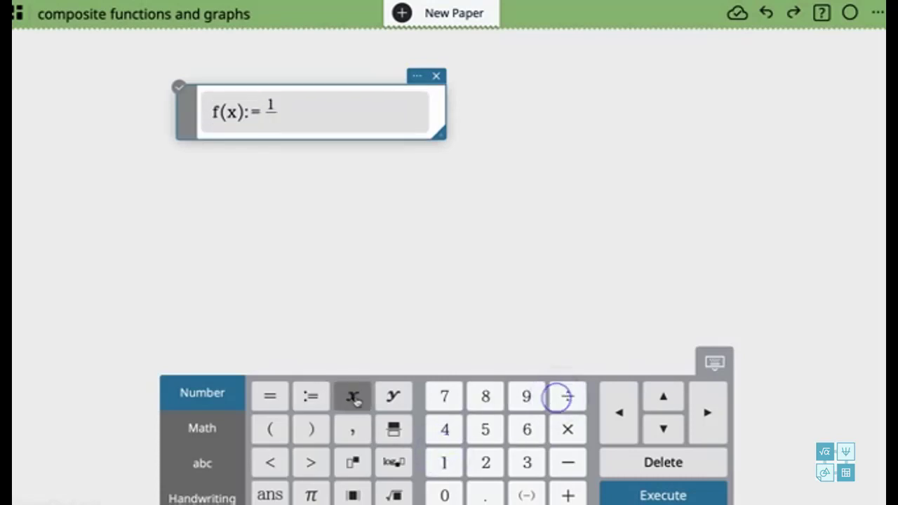
left_click(355, 397)
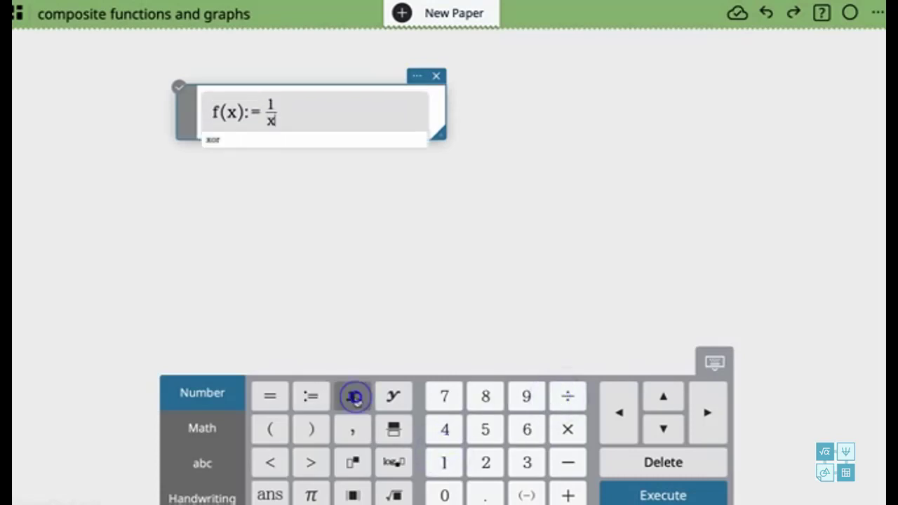
left_click(664, 491)
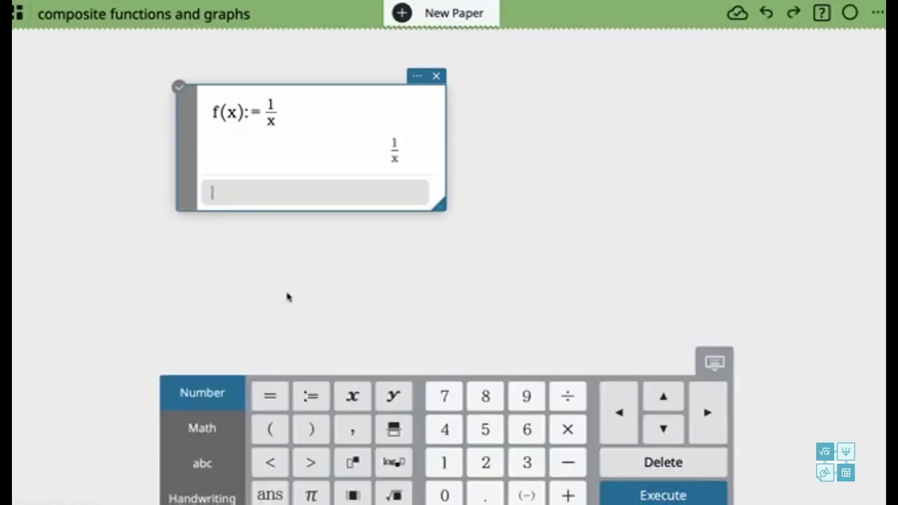
Step: Evaluate f(3) on the next calculation line
left_click(207, 461)
left_click(444, 428)
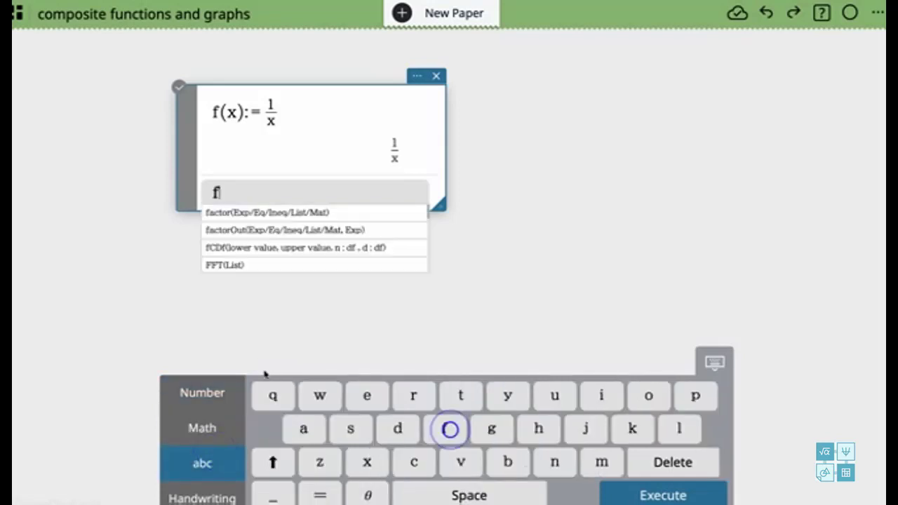
left_click(228, 394)
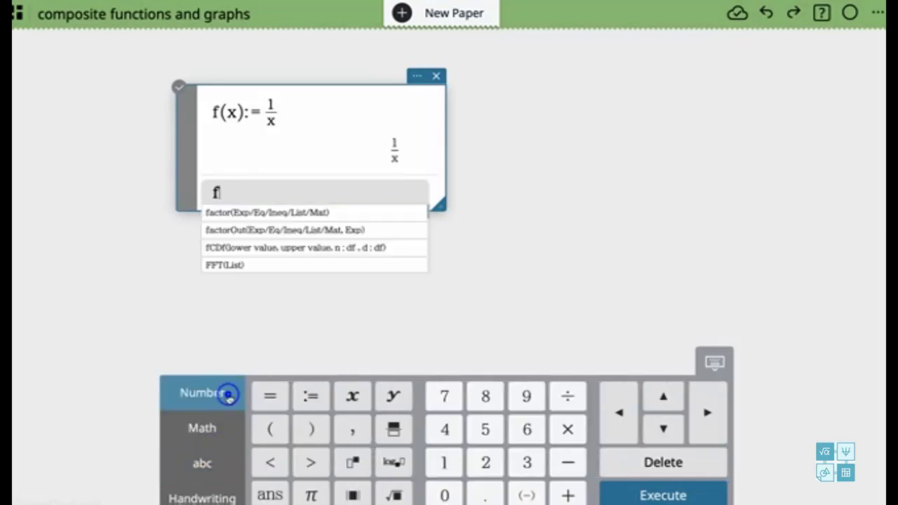
left_click(288, 430)
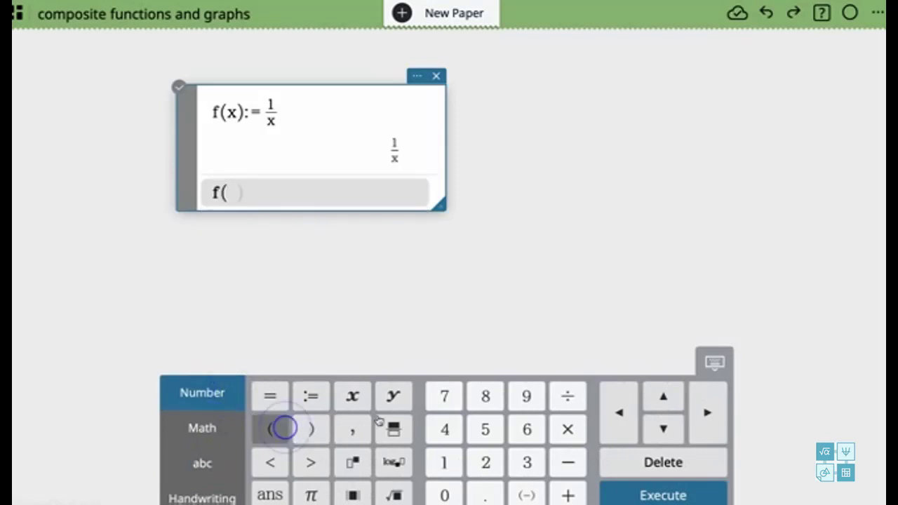
left_click(519, 466)
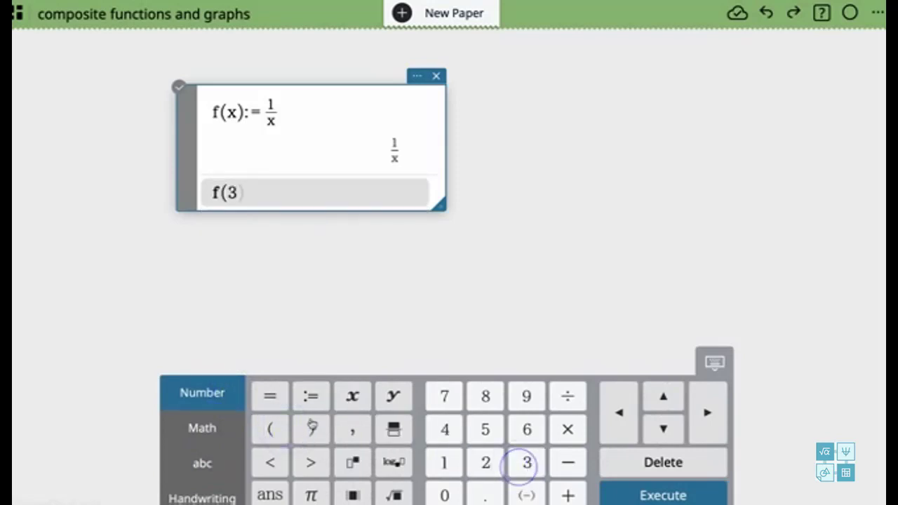
left_click(305, 425)
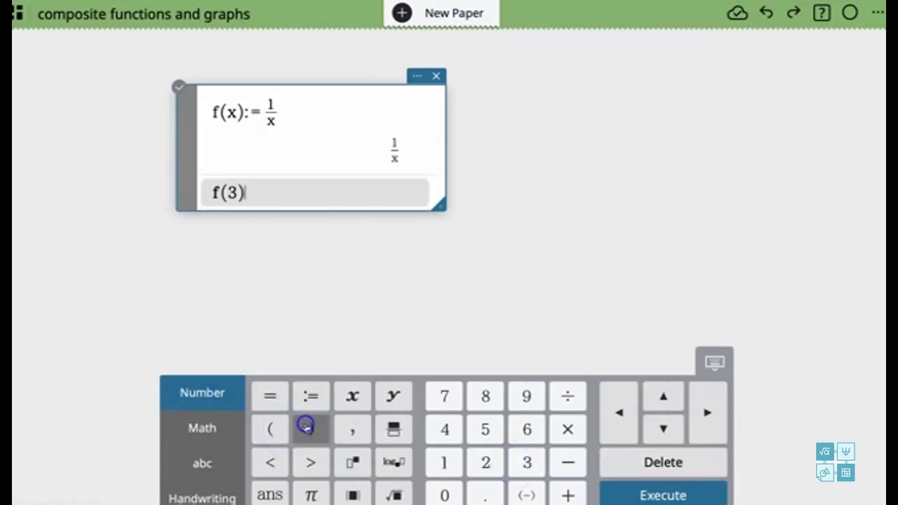
left_click(680, 493)
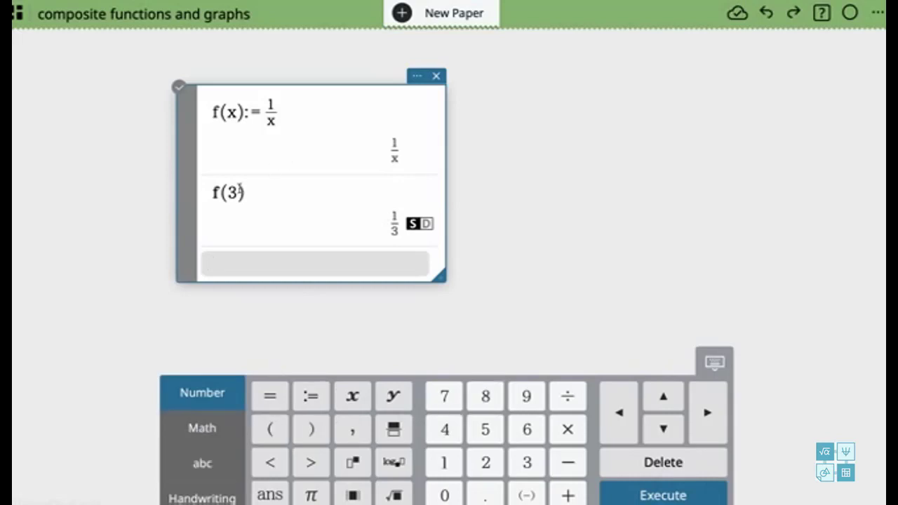
Step: Change the argument in the f(3) line to √3 and re-evaluate it
left_click(239, 192)
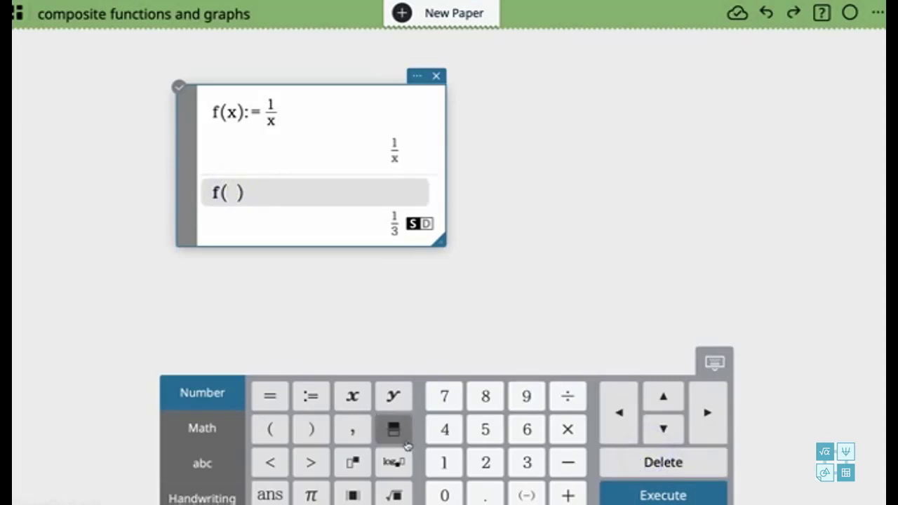
left_click(394, 493)
left_click(524, 461)
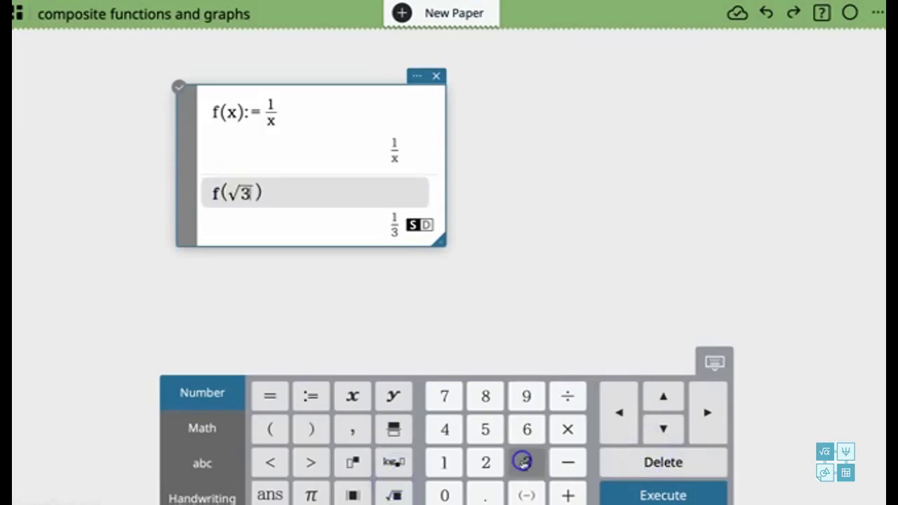
left_click(635, 494)
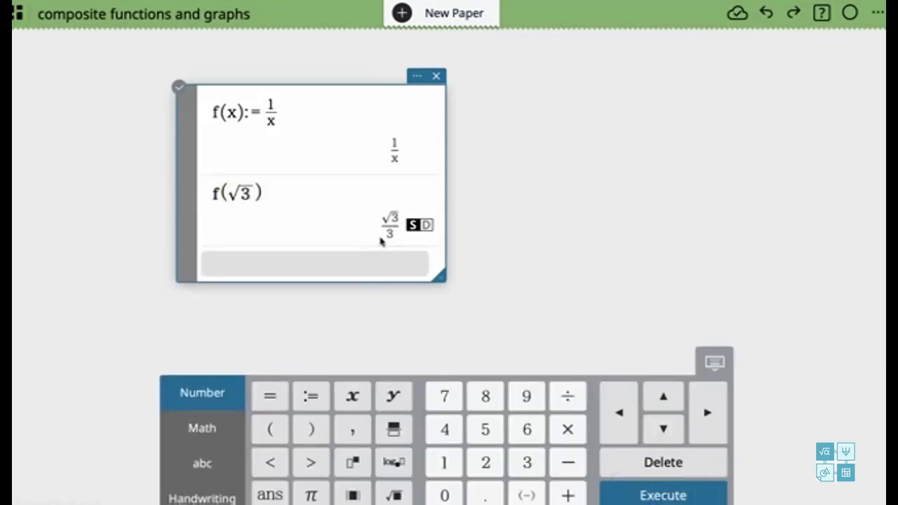
Step: View the f(√3) result in decimal form and return it to standard form
left_click(427, 230)
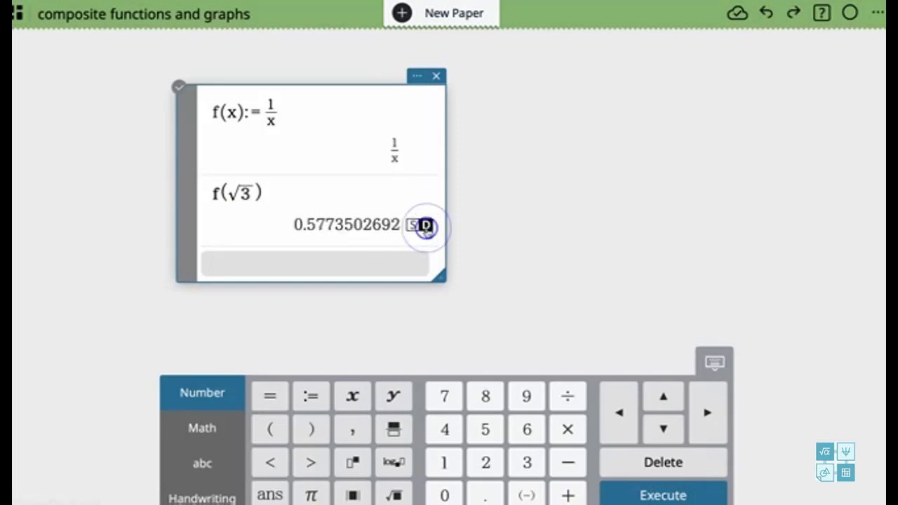
left_click(416, 226)
left_click(421, 223)
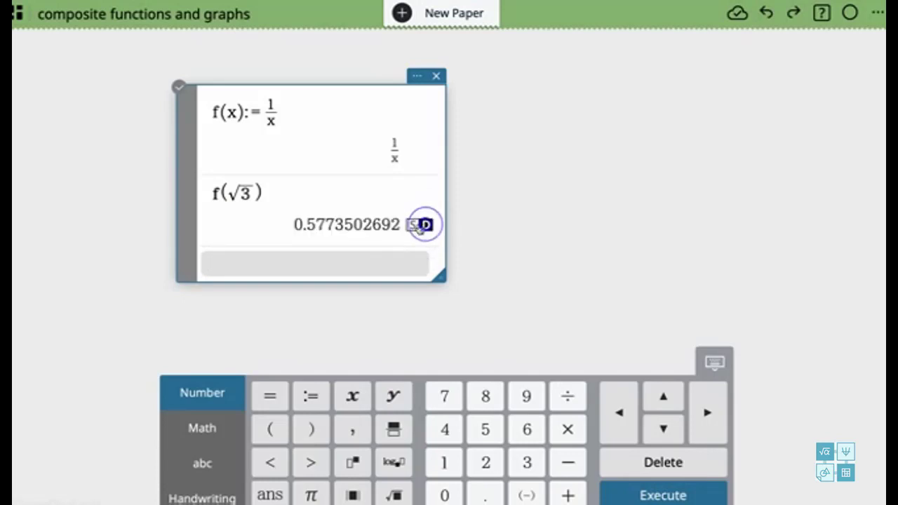
left_click(417, 223)
left_click(426, 224)
left_click(419, 224)
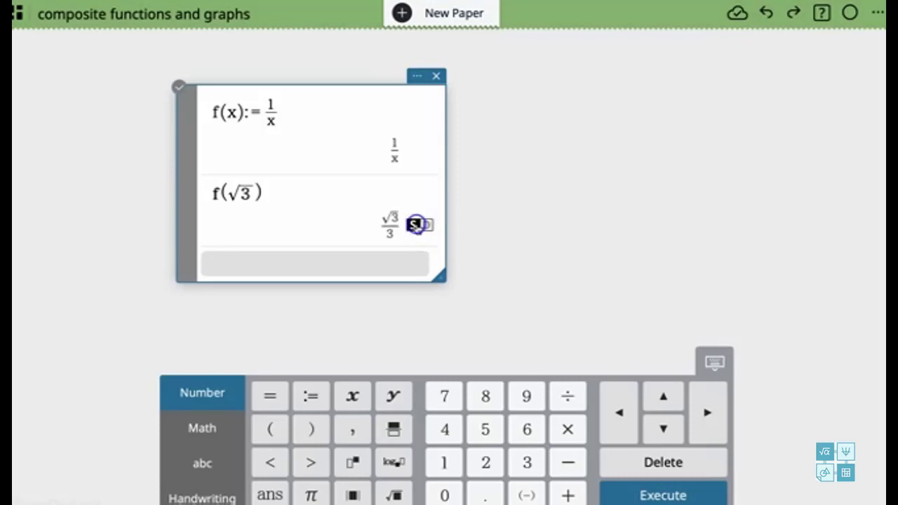
Step: Evaluate f(d) on a new line below the f(√3) result
left_click(305, 268)
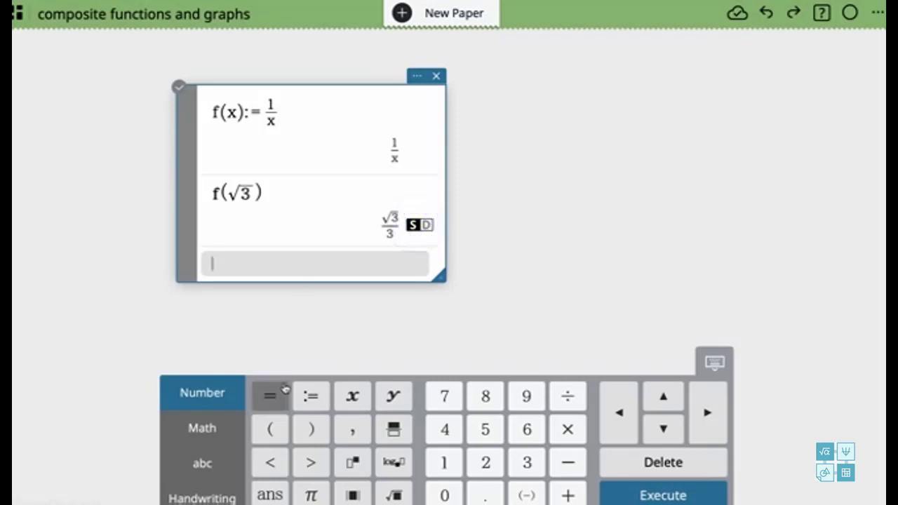
left_click(200, 459)
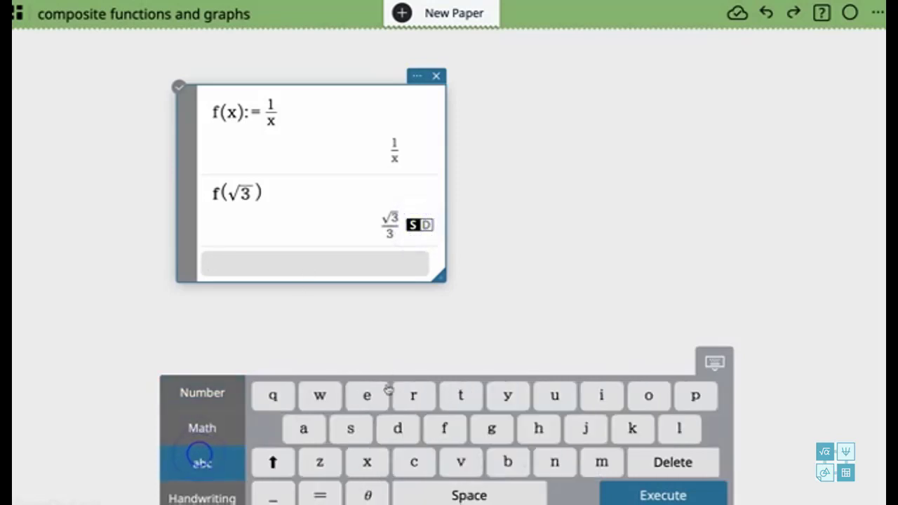
left_click(440, 424)
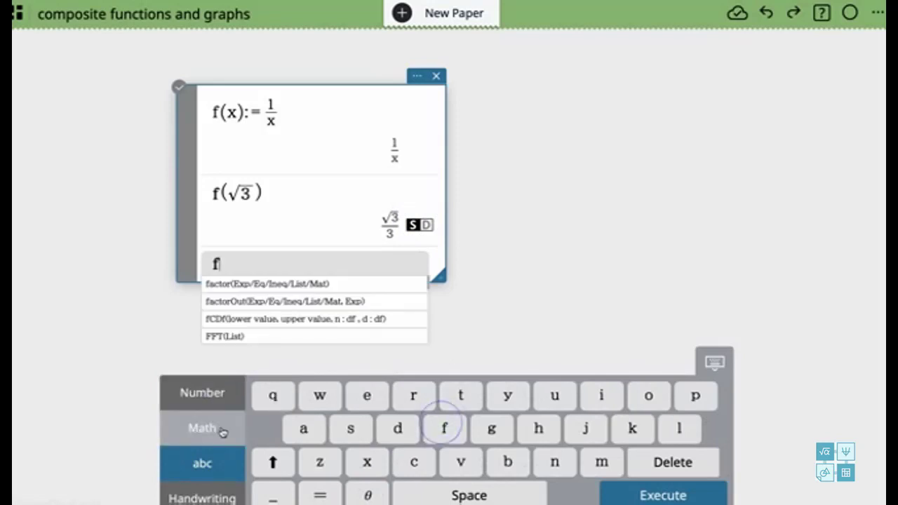
left_click(213, 399)
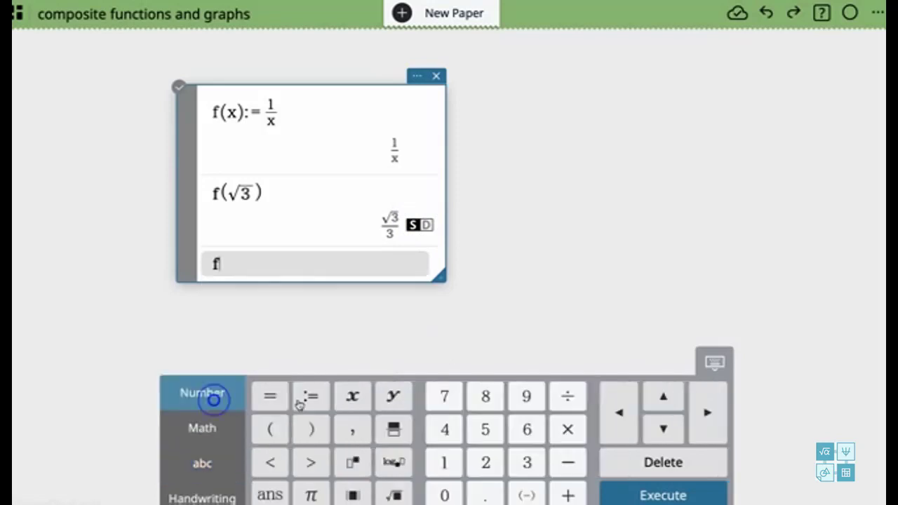
left_click(271, 428)
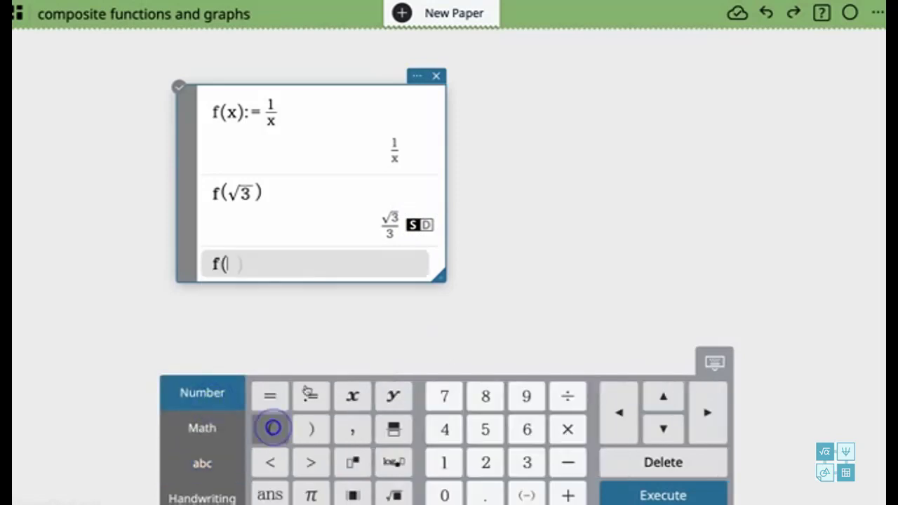
left_click(229, 456)
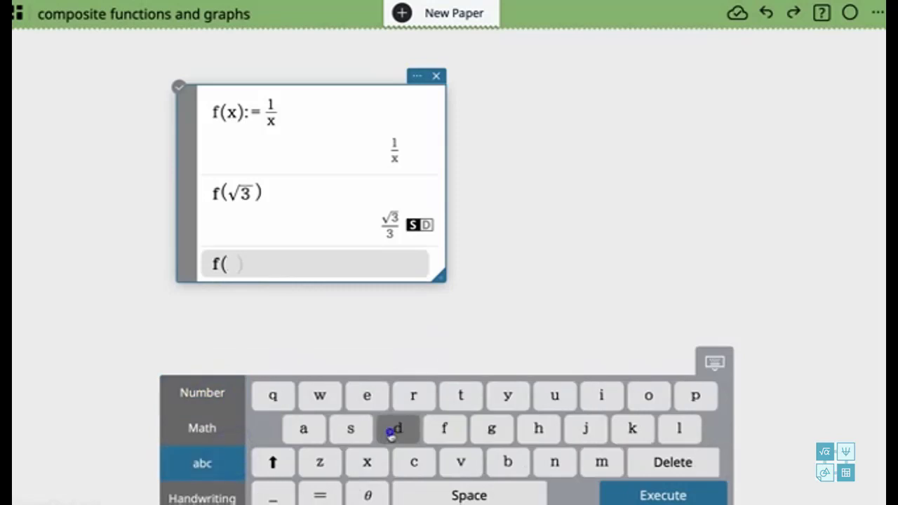
left_click(395, 430)
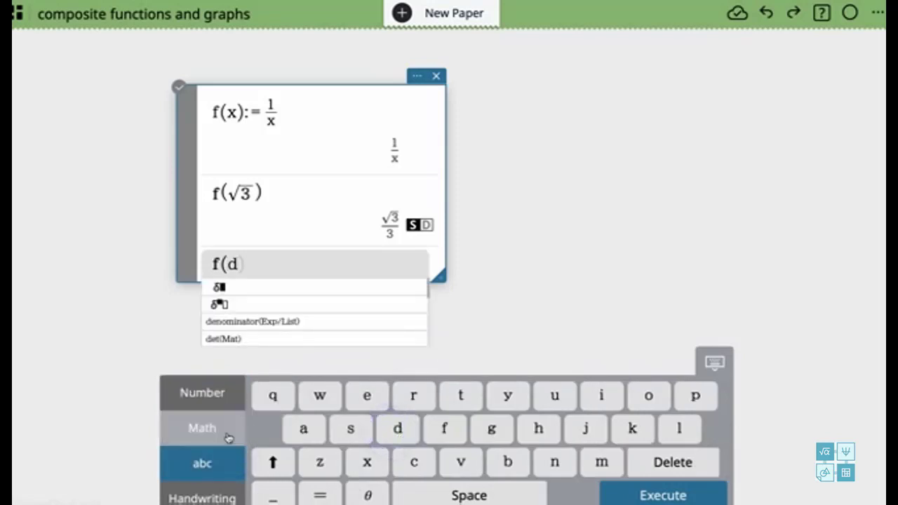
left_click(224, 403)
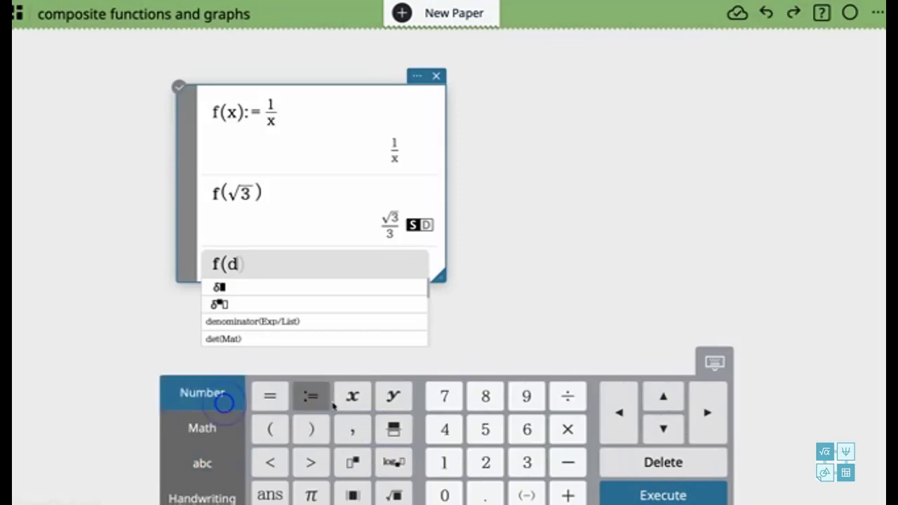
left_click(312, 428)
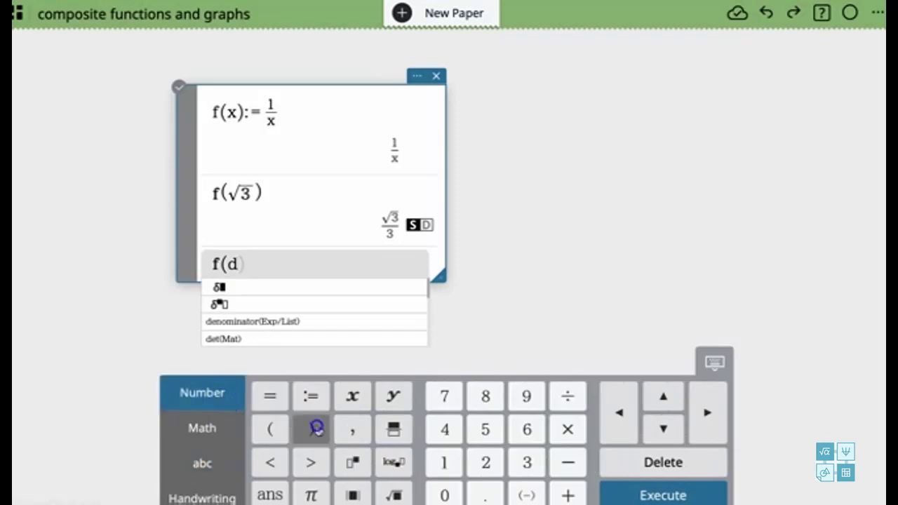
left_click(635, 487)
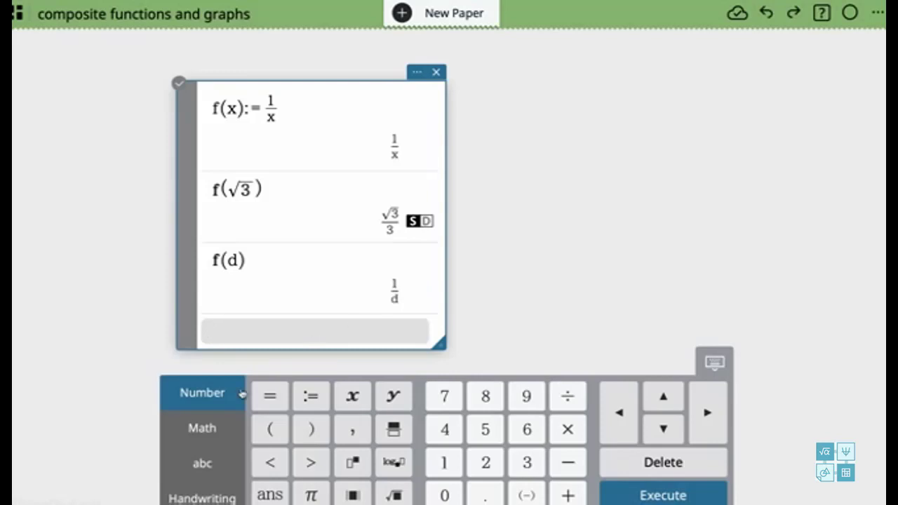
Step: Begin a function definition g(x):= on the empty line below f(d), with a single pair of parentheses around x
left_click(210, 451)
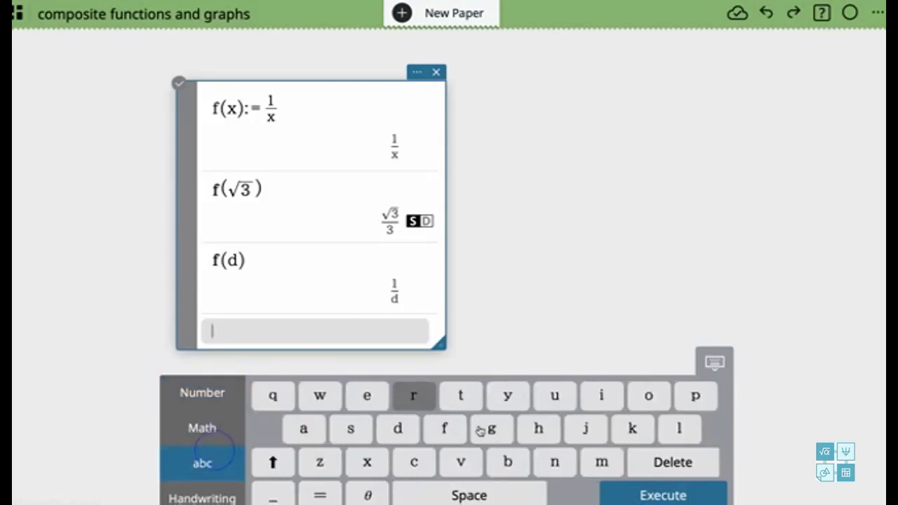
left_click(487, 428)
left_click(198, 398)
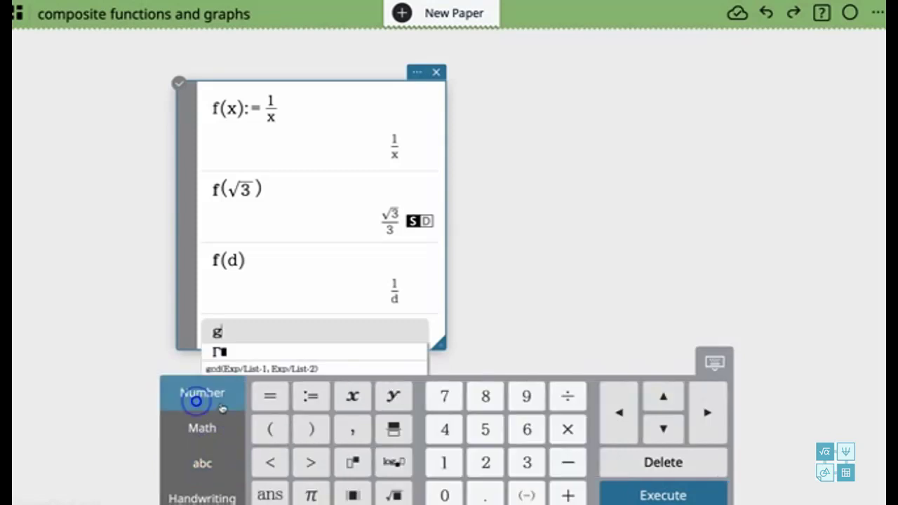
left_click(271, 429)
left_click(353, 397)
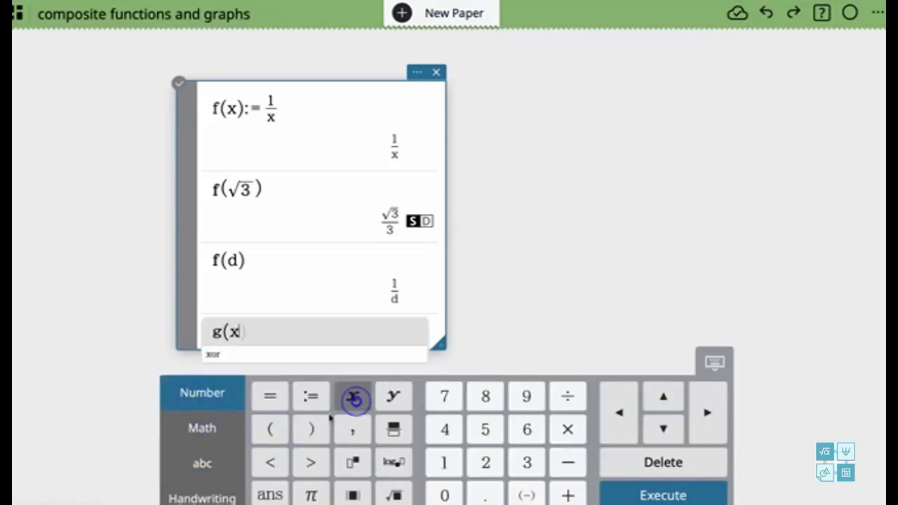
left_click(311, 429)
left_click(311, 428)
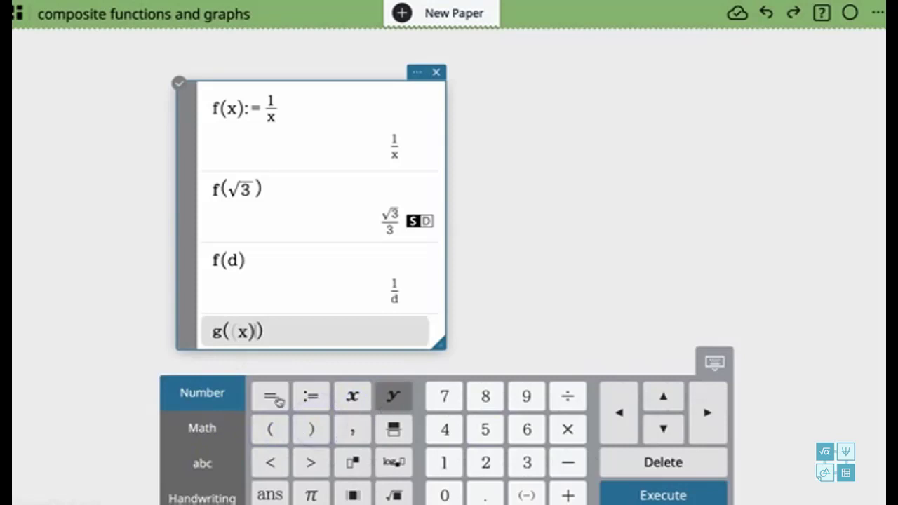
left_click(671, 450)
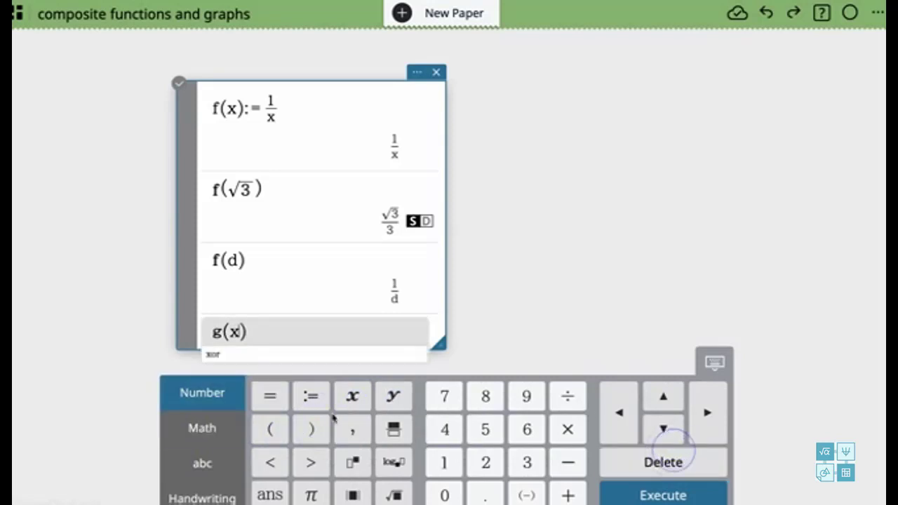
left_click(695, 416)
left_click(306, 398)
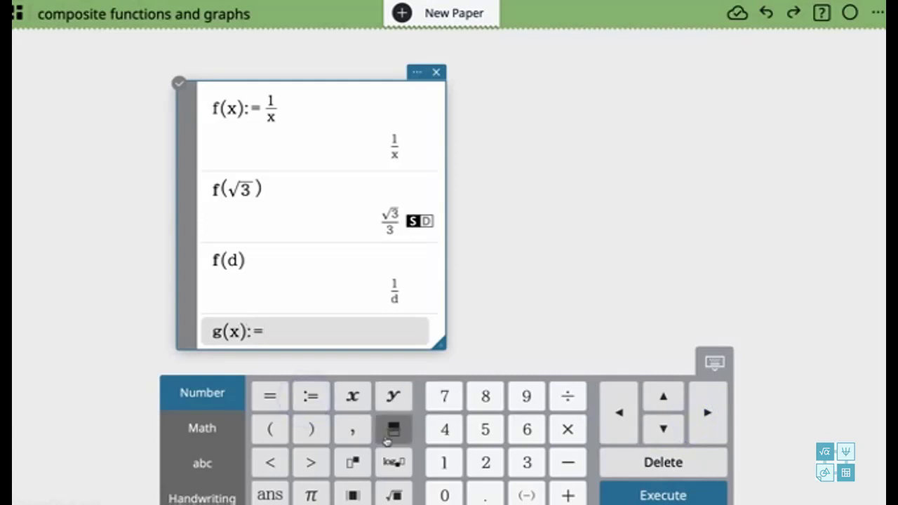
Step: Complete the g(x) definition with √(x−3) and execute it
left_click(394, 484)
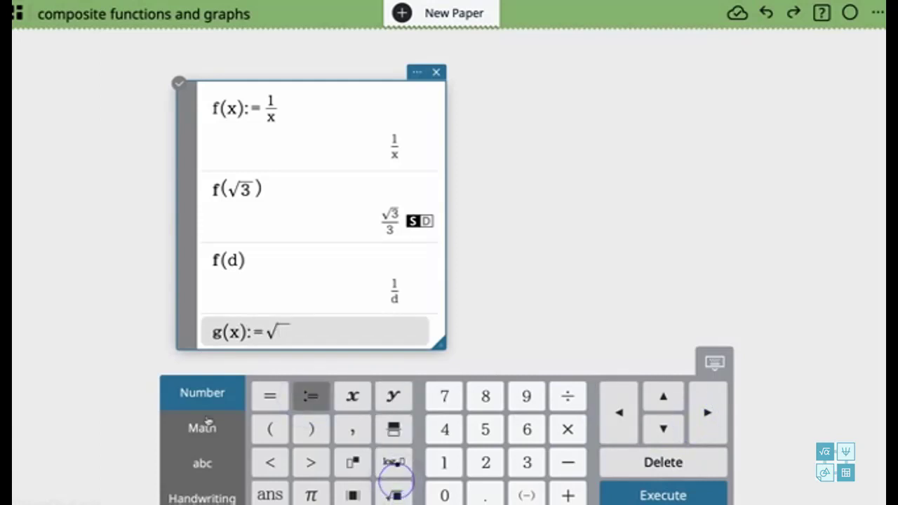
left_click(202, 425)
left_click(204, 386)
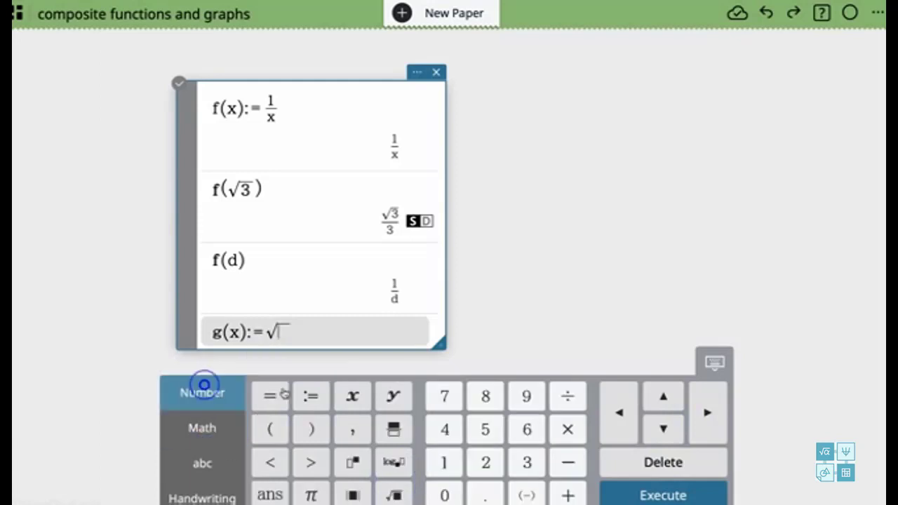
left_click(352, 395)
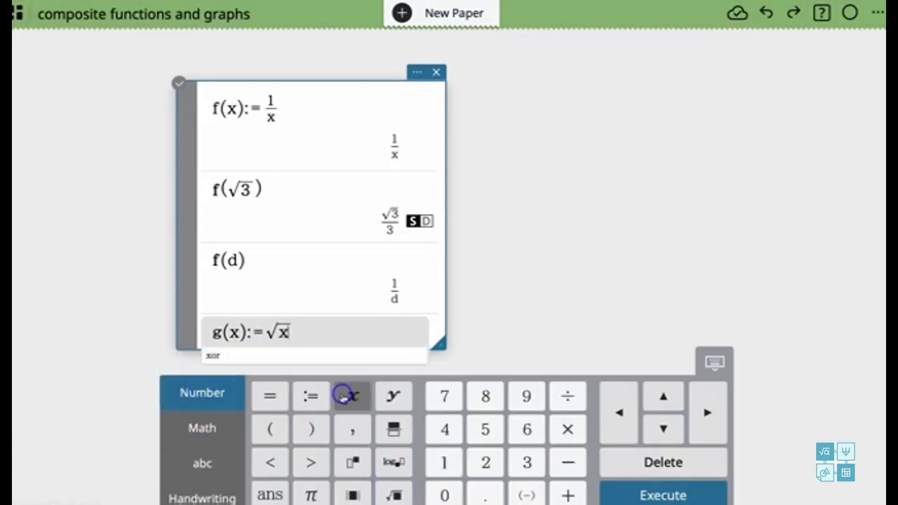
left_click(571, 459)
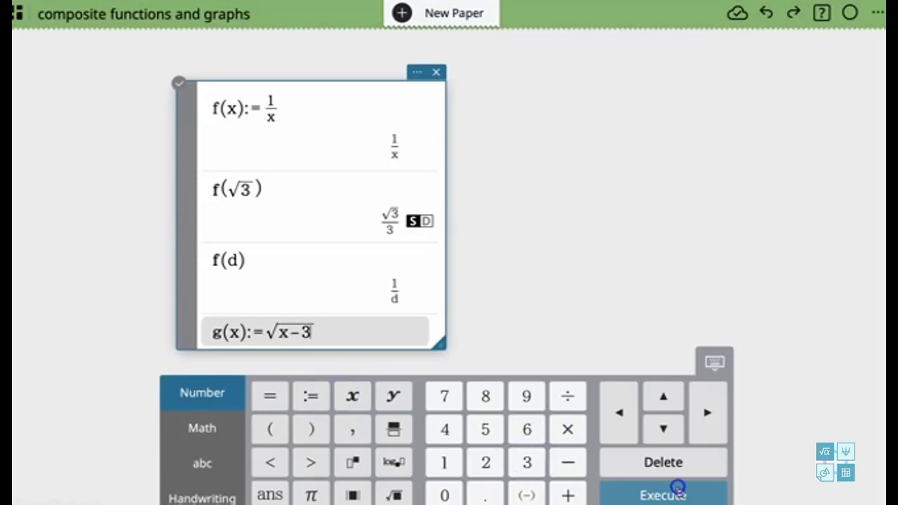
left_click(677, 486)
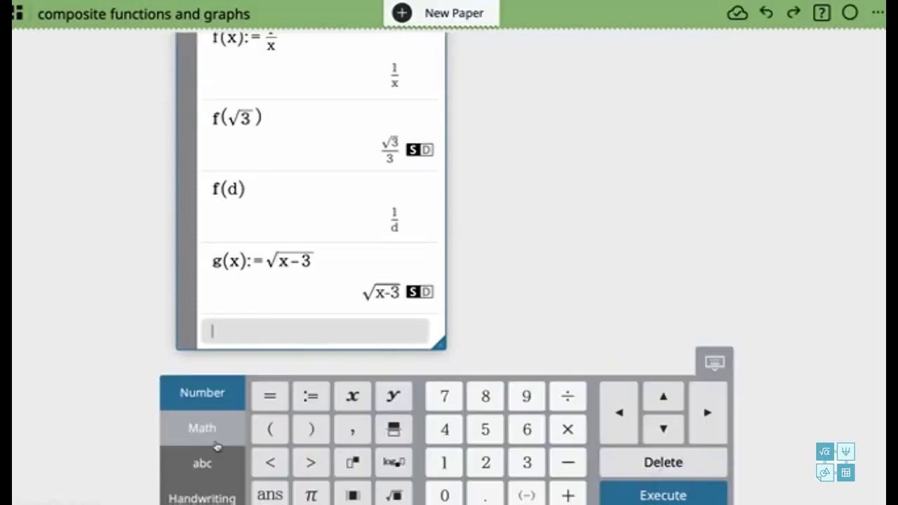
Step: Begin a function definition h(x):= on the empty line below g(x)
left_click(214, 458)
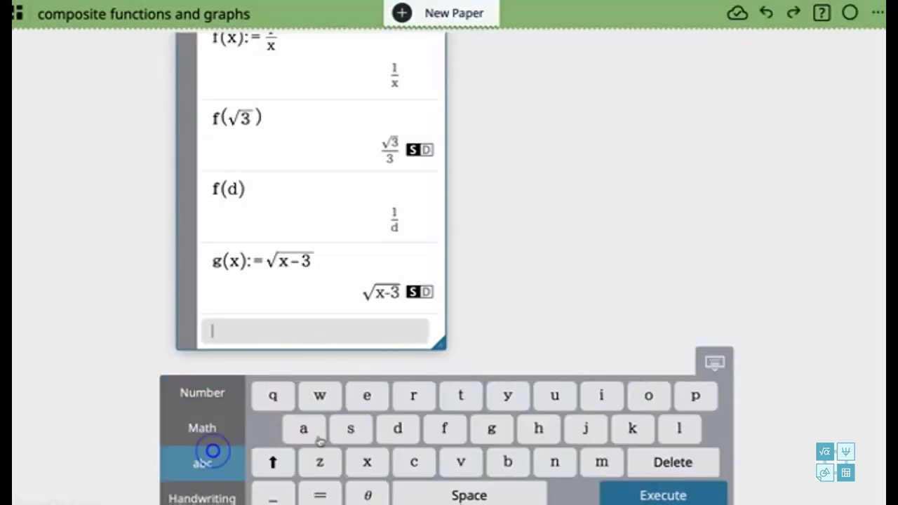
left_click(533, 429)
left_click(222, 397)
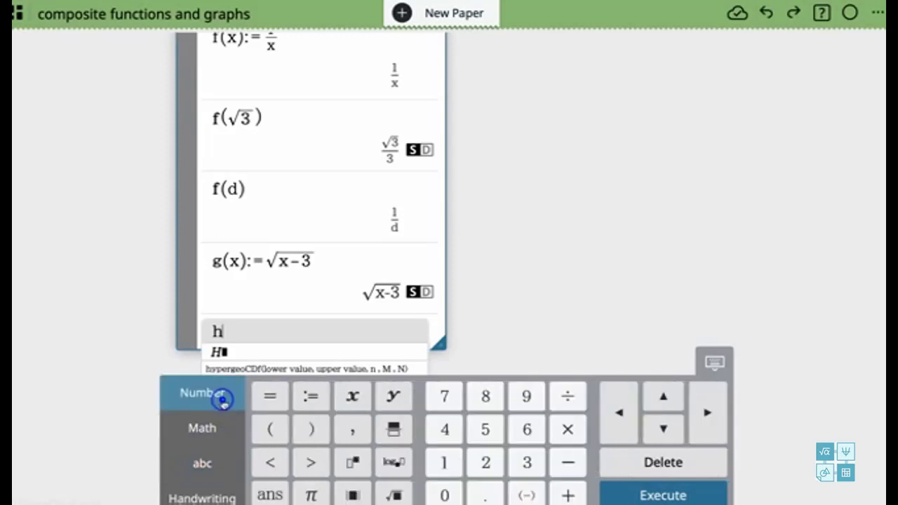
left_click(279, 431)
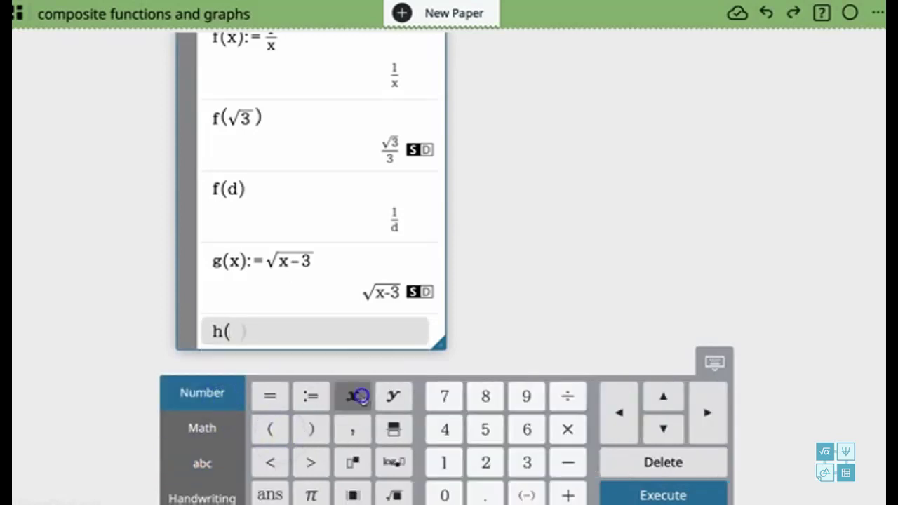
left_click(355, 396)
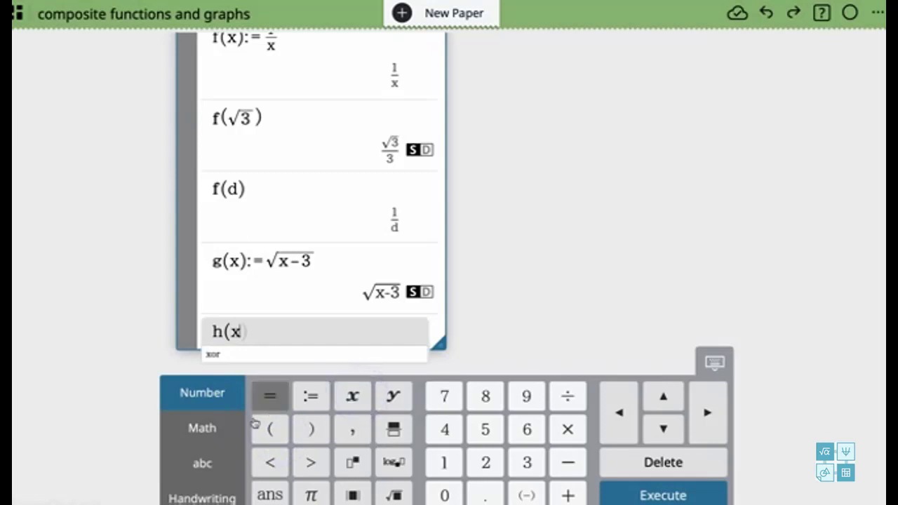
left_click(305, 428)
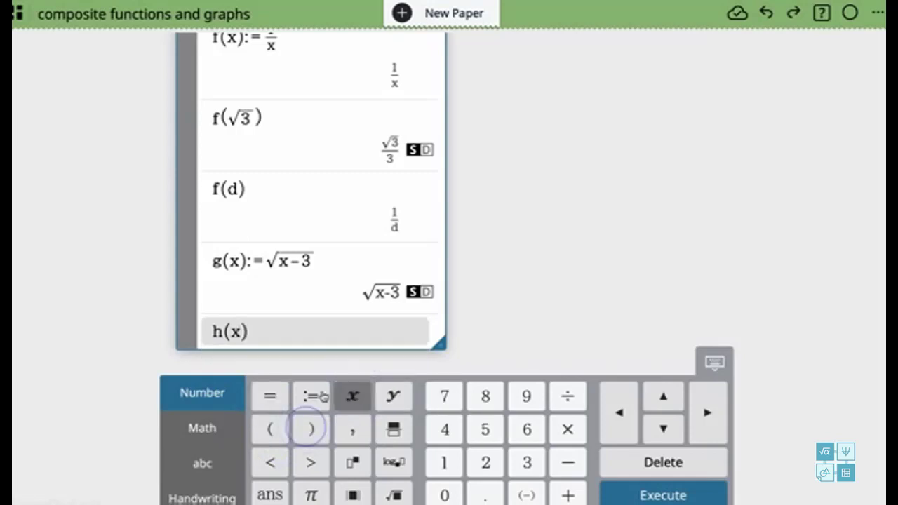
left_click(311, 395)
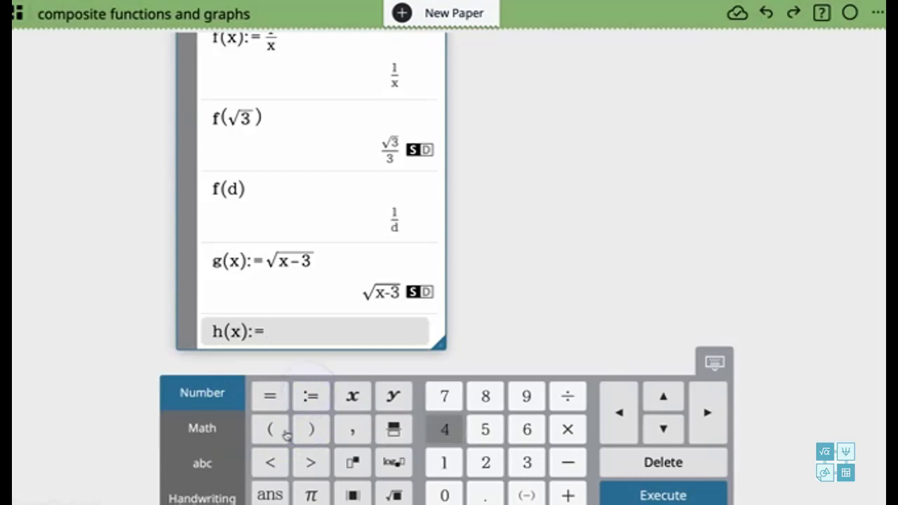
Step: Complete the h(x) definition with x²+2 and execute it
left_click(365, 403)
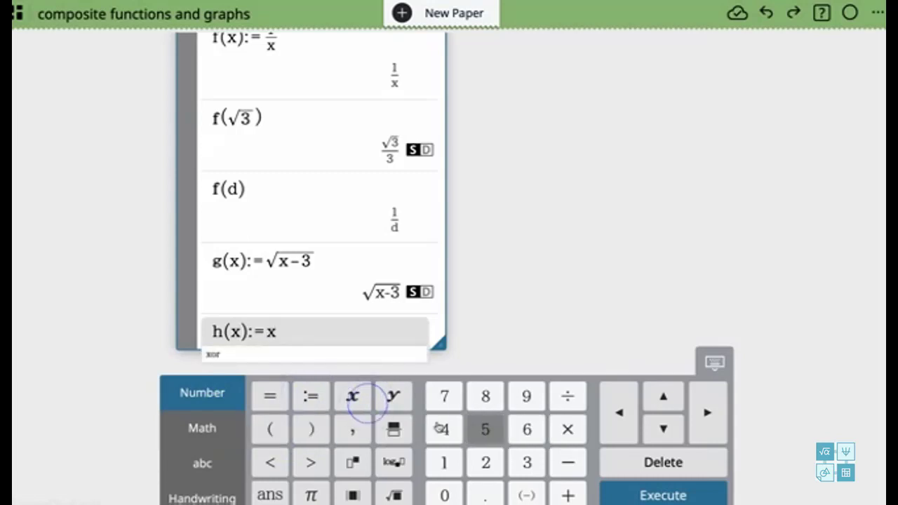
left_click(356, 453)
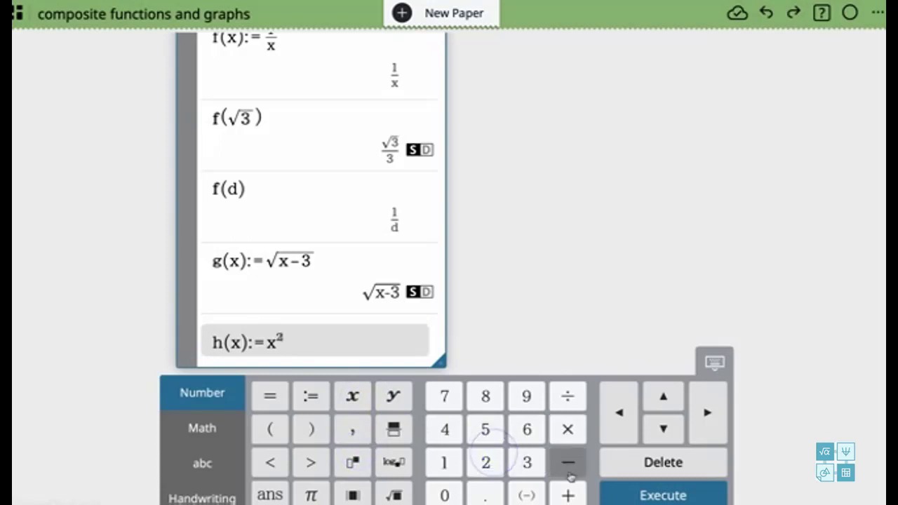
left_click(492, 456)
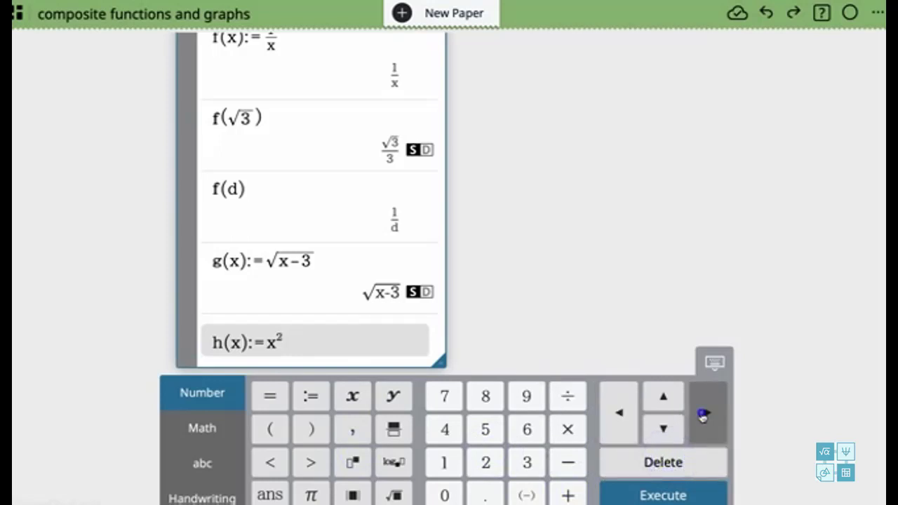
left_click(703, 415)
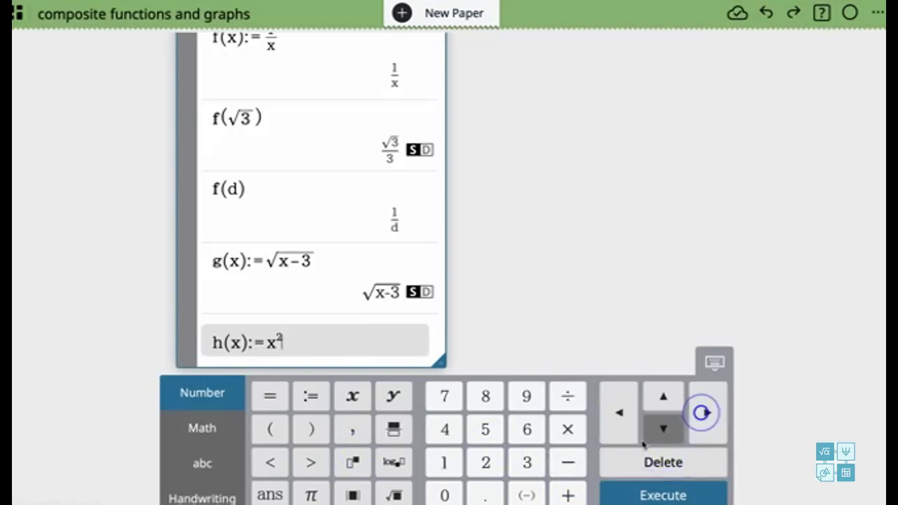
left_click(569, 491)
left_click(486, 462)
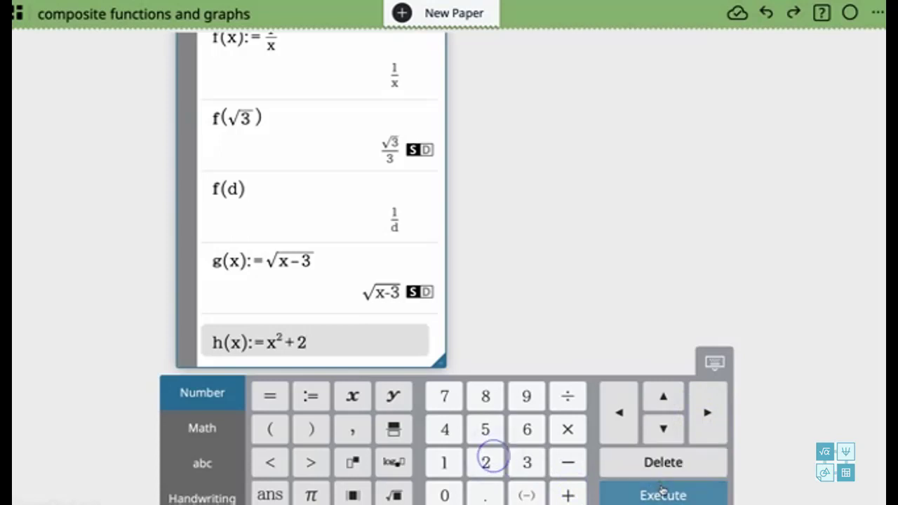
left_click(662, 486)
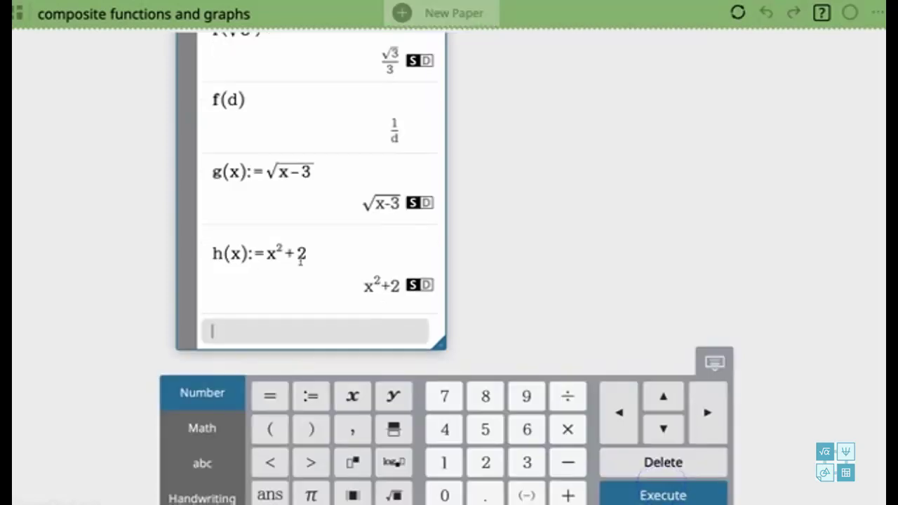
Step: Shift the calculations toward the paper's left edge to free space beside them, and deselect them
left_click_drag(351, 79, 262, 200)
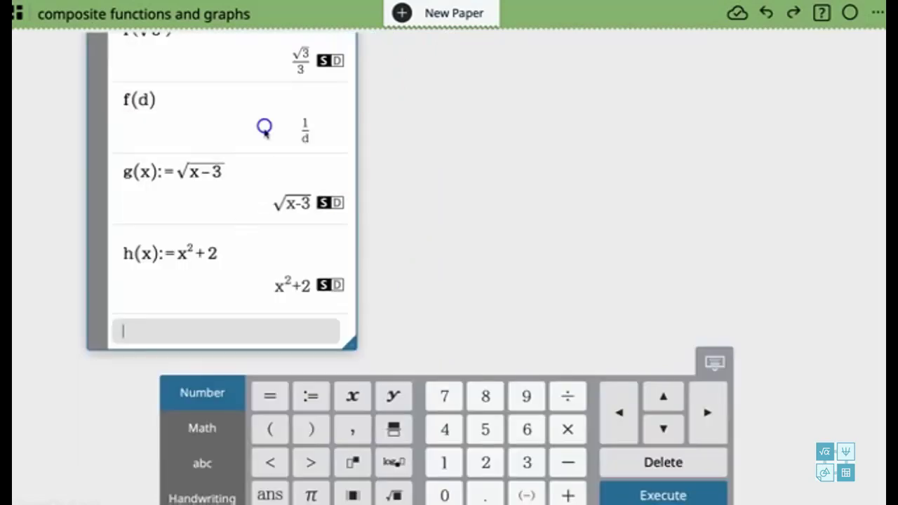
left_click_drag(264, 131, 264, 246)
left_click(483, 232)
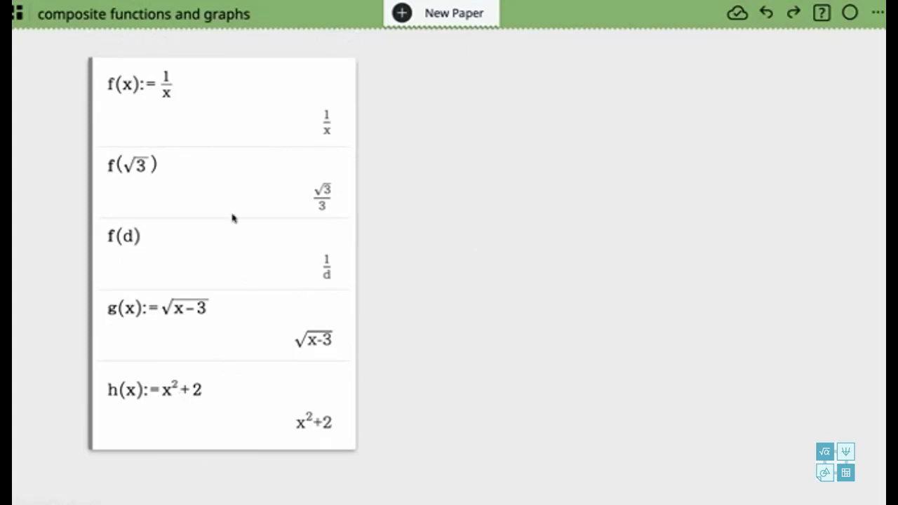
Step: Evaluate the composite function f(g(y)) on a new line below the h(x) definition
left_click(221, 426)
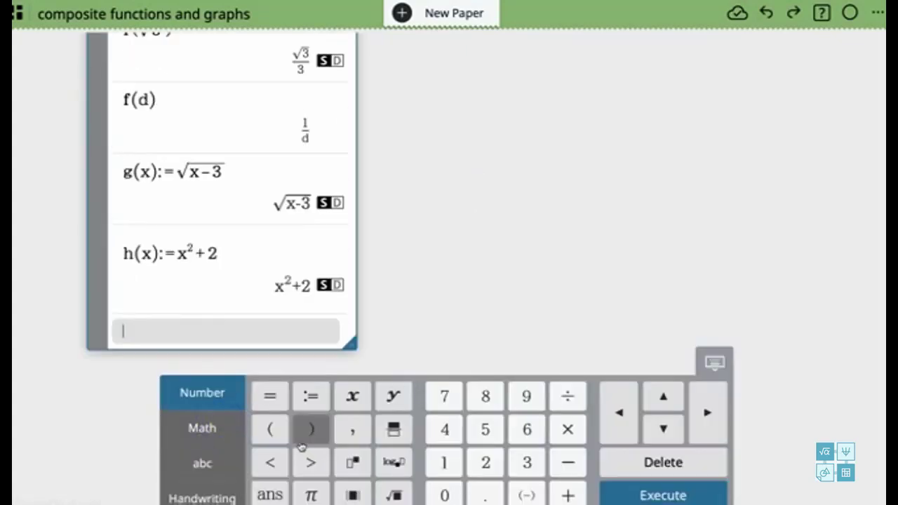
left_click(228, 457)
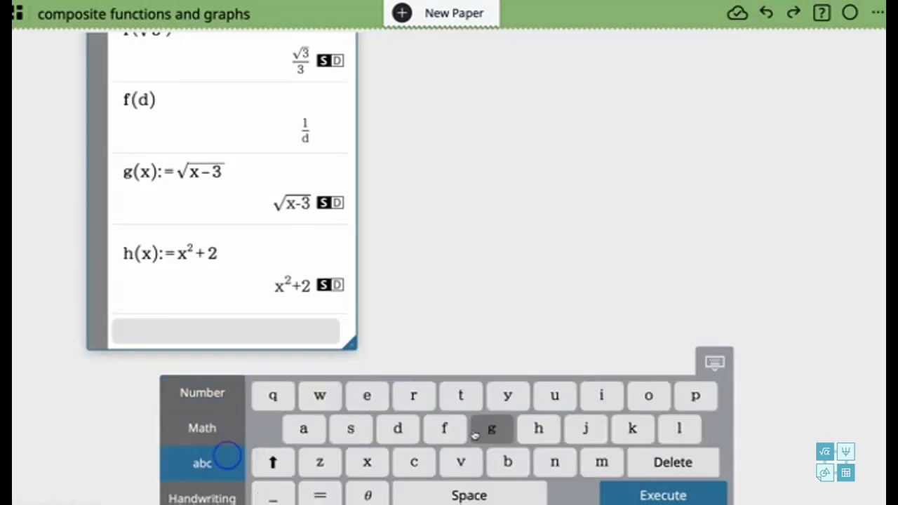
left_click(444, 428)
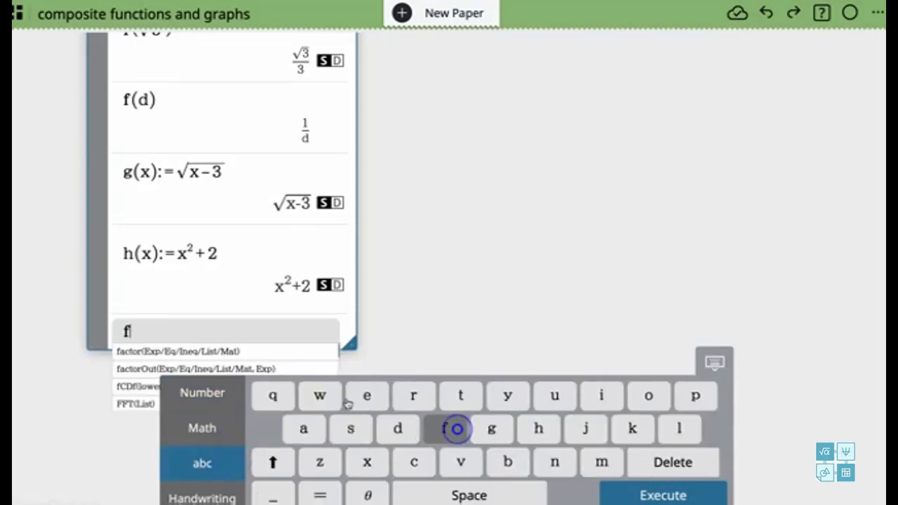
left_click(222, 399)
left_click(285, 424)
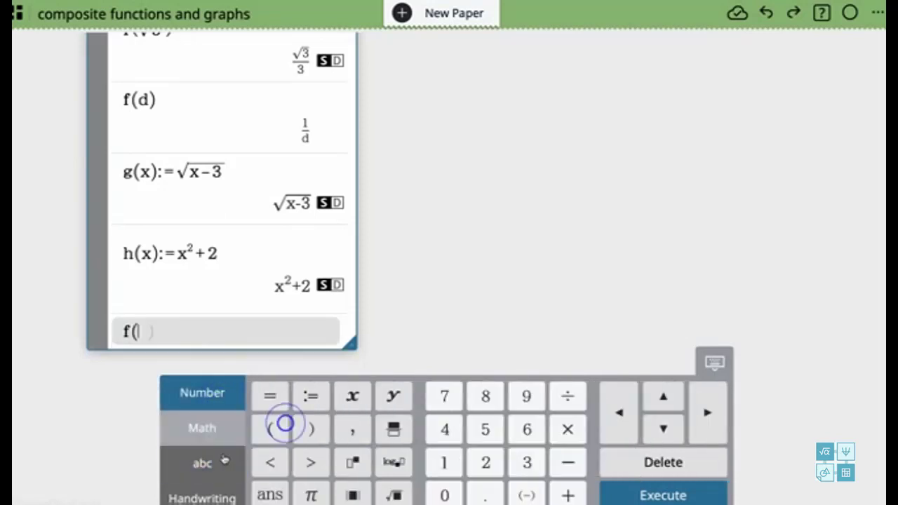
left_click(225, 460)
left_click(502, 427)
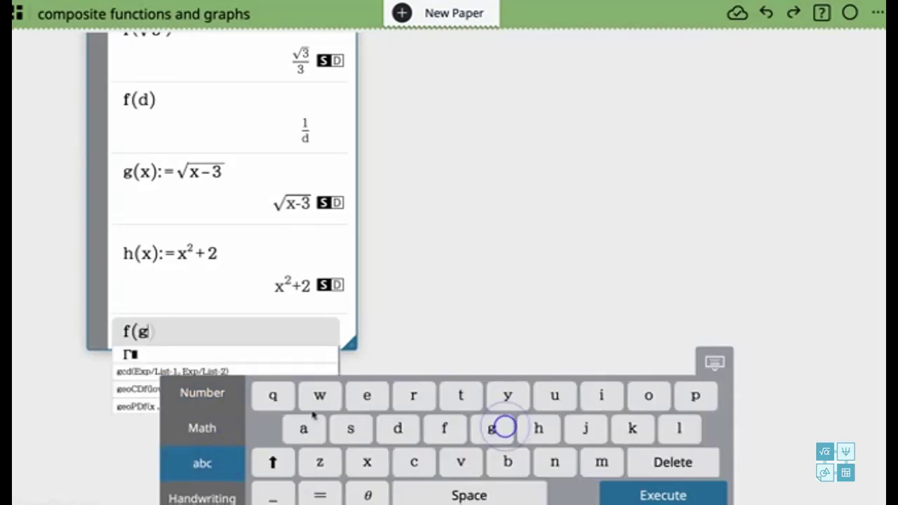
left_click(217, 401)
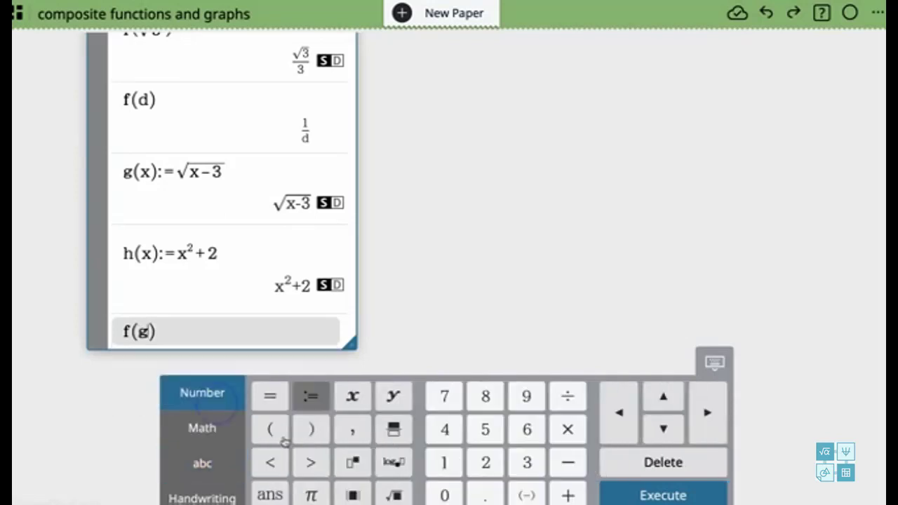
left_click(279, 435)
left_click(396, 401)
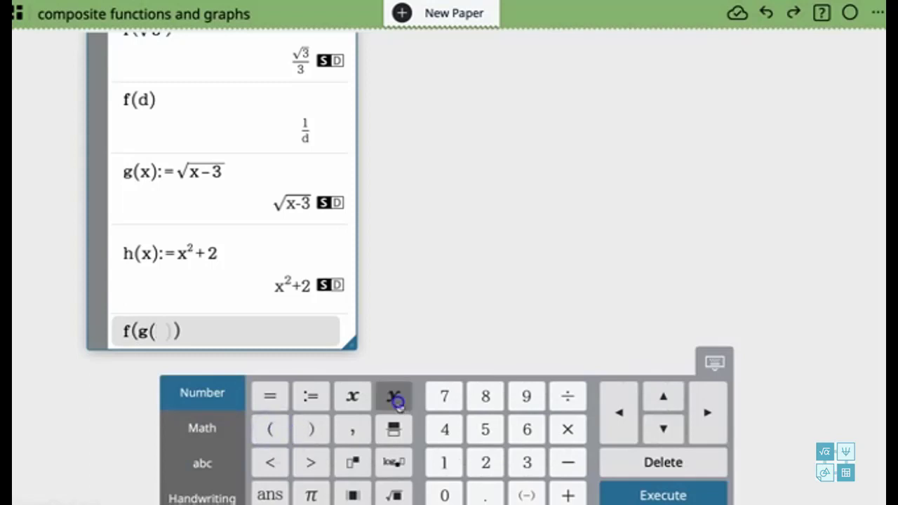
left_click(635, 493)
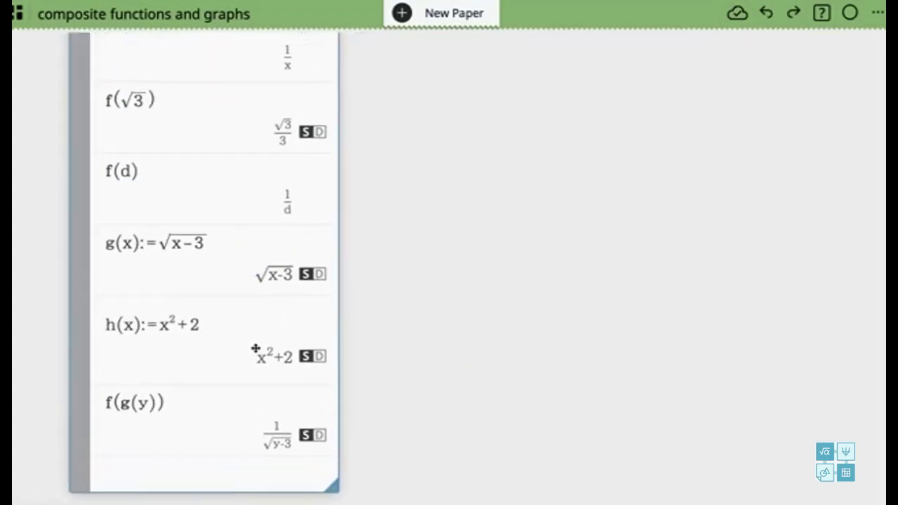
left_click(255, 348)
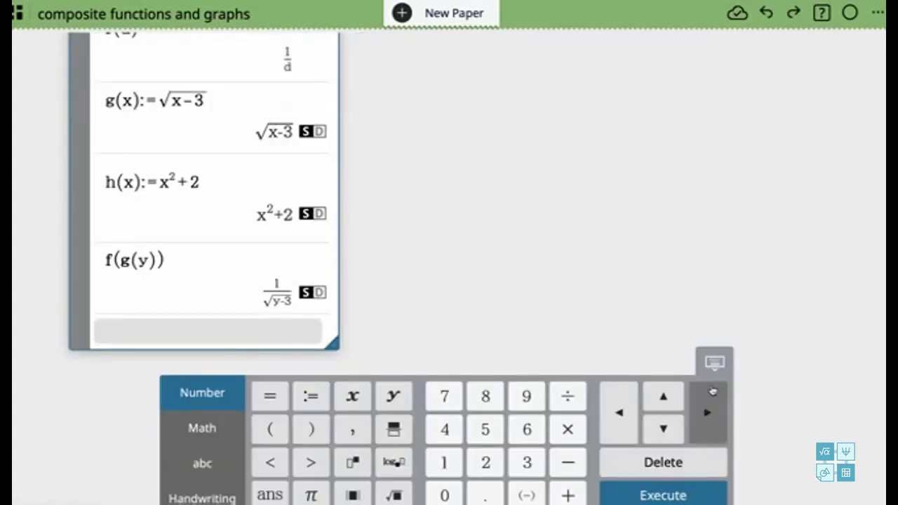
left_click(714, 362)
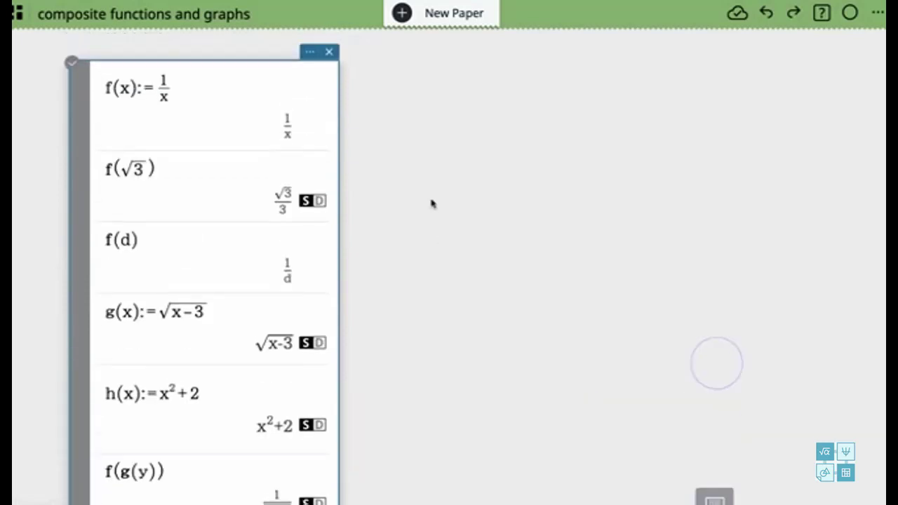
left_click(319, 164)
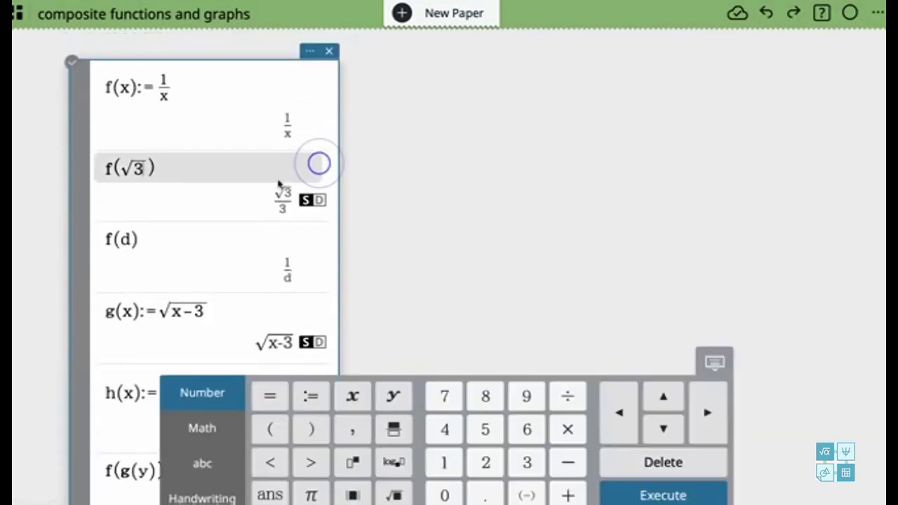
left_click(236, 194)
left_click(236, 193)
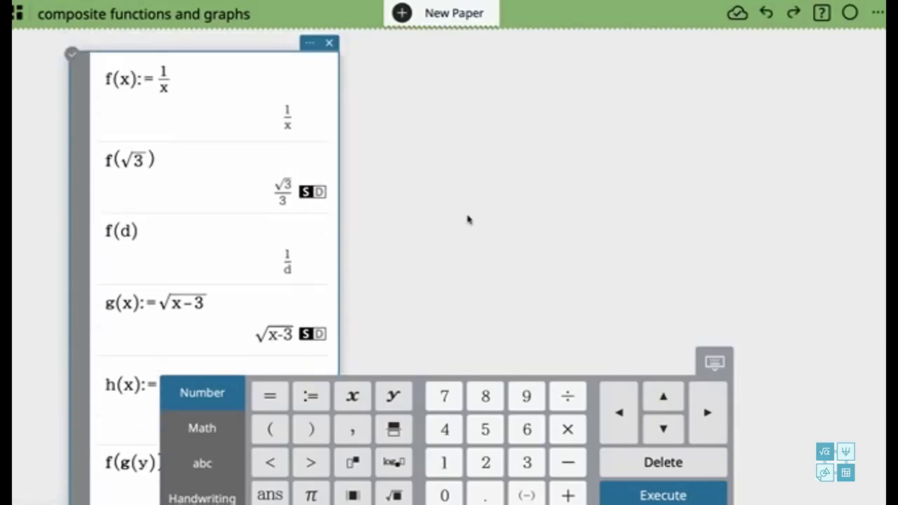
Step: Insert a graph in the empty area of the paper beside the calculations
left_click(419, 82)
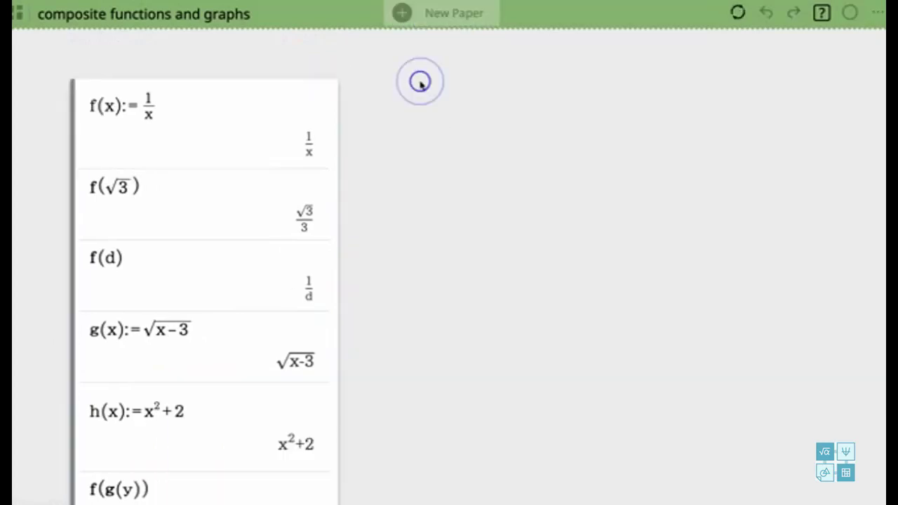
left_click(420, 82)
left_click(460, 63)
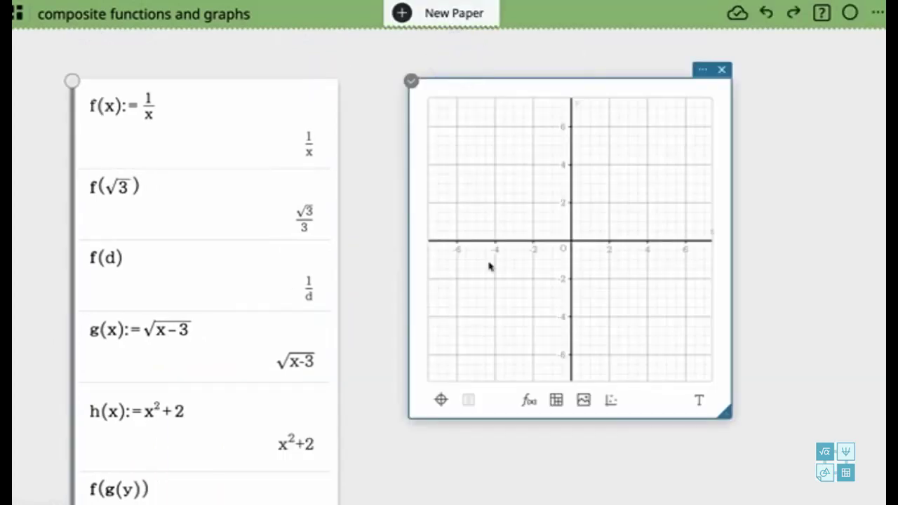
Step: Add an empty function entry linked to the graph
left_click(530, 401)
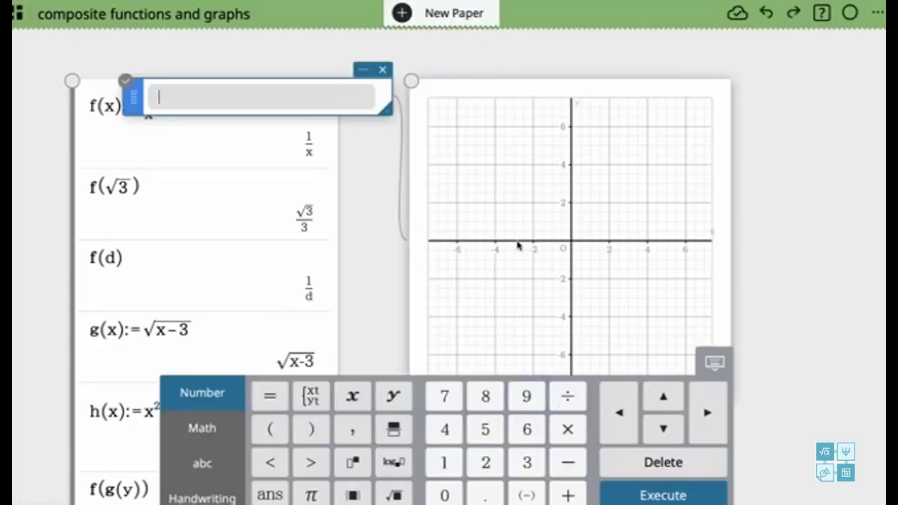
left_click(209, 457)
left_click(445, 427)
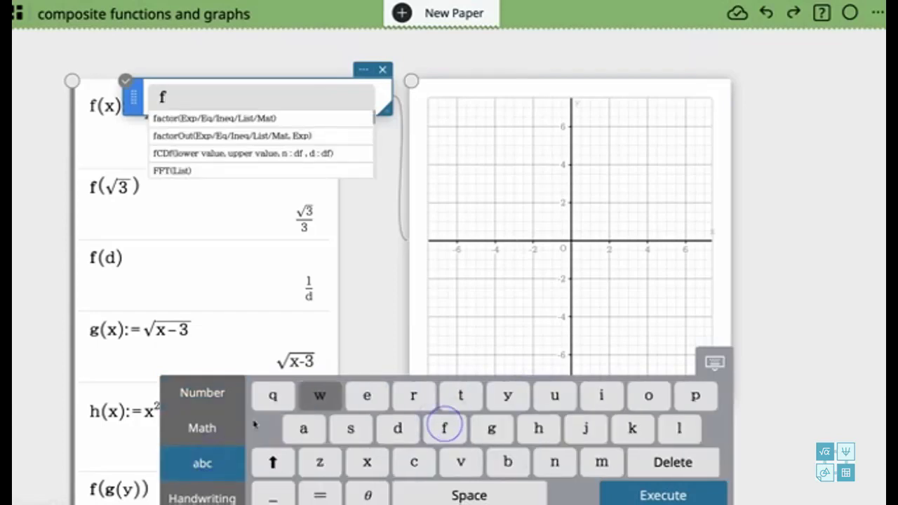
left_click(209, 392)
left_click(276, 428)
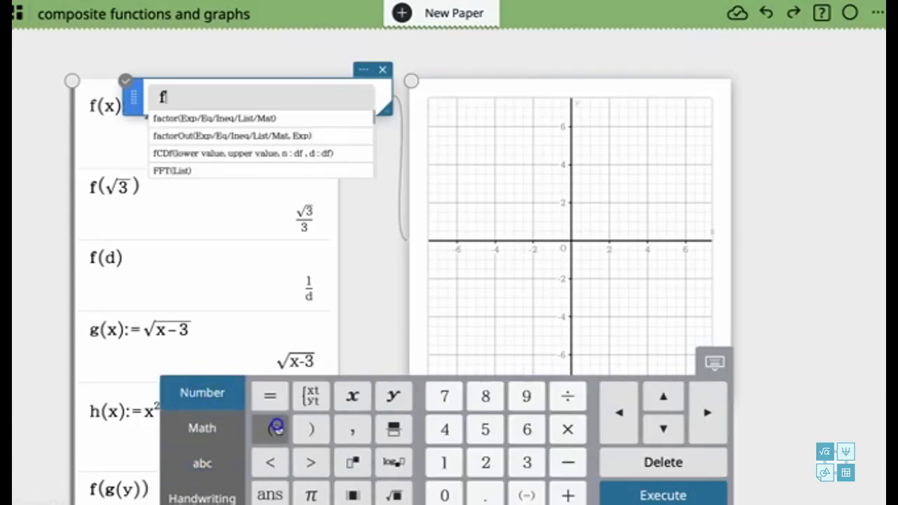
left_click(351, 397)
left_click(318, 424)
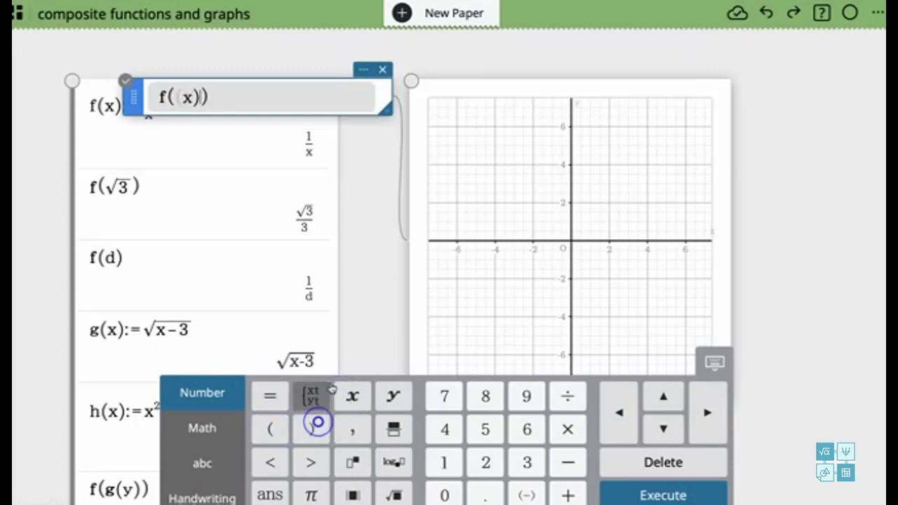
key("BackSpace")
key("BackSpace")
key("BackSpace")
key("BackSpace")
key("BackSpace")
key("BackSpace")
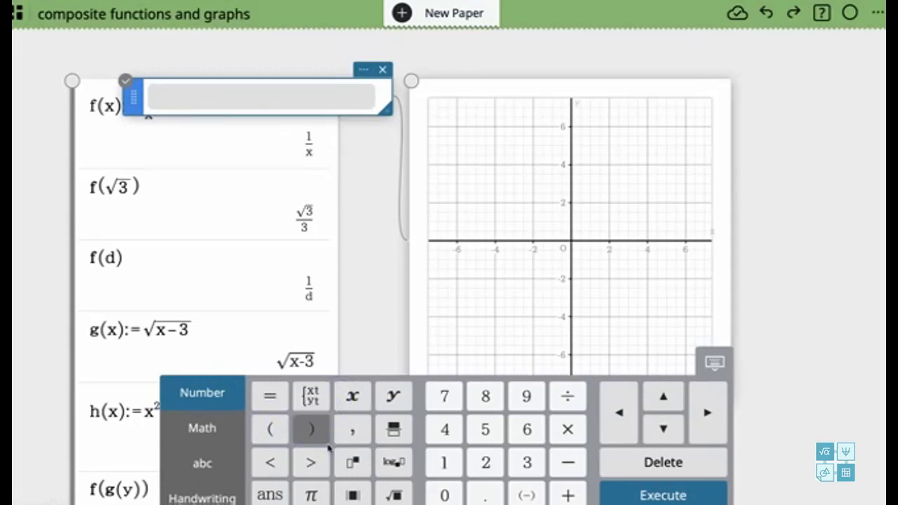
Step: Enter y=f(x) in the graph's empty function entry and plot it
left_click(393, 395)
left_click(265, 398)
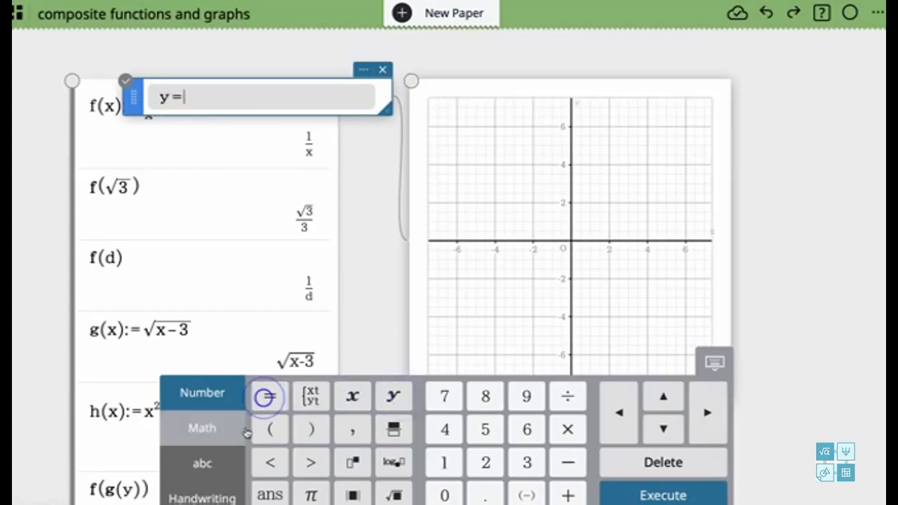
left_click(211, 469)
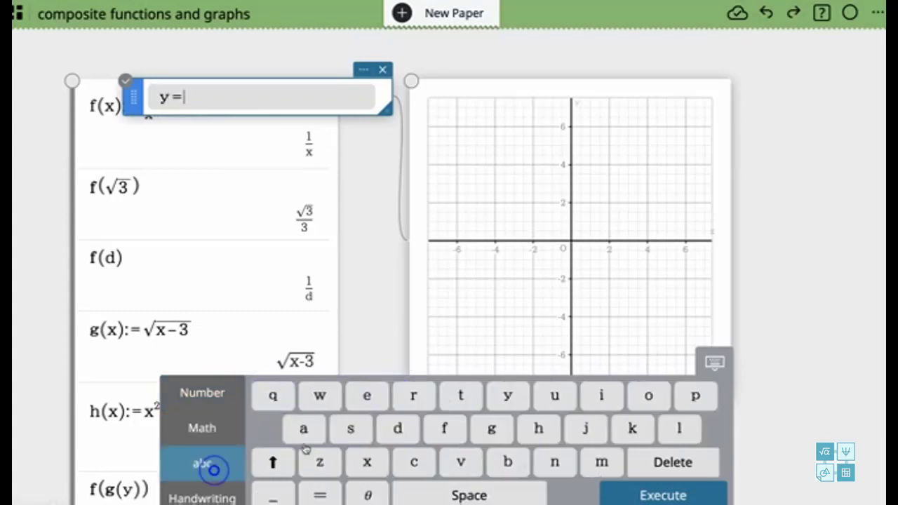
left_click(440, 426)
left_click(202, 393)
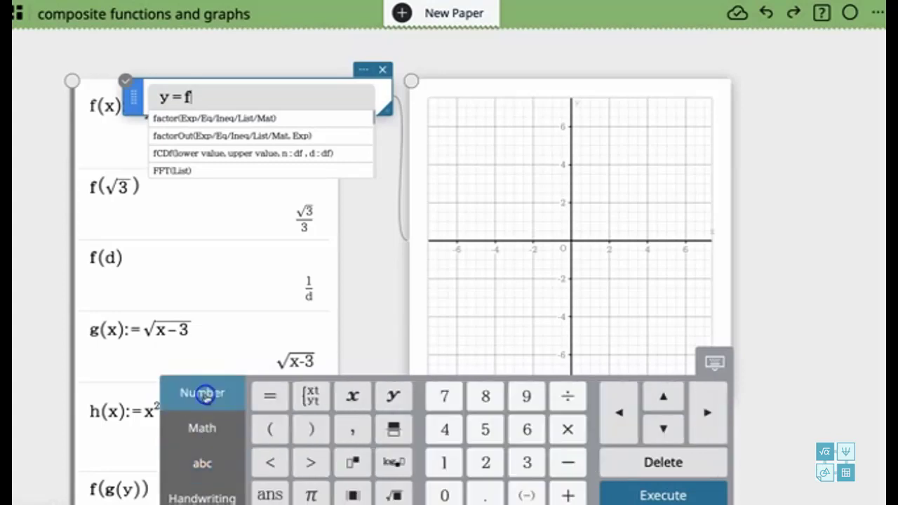
left_click(280, 425)
left_click(349, 396)
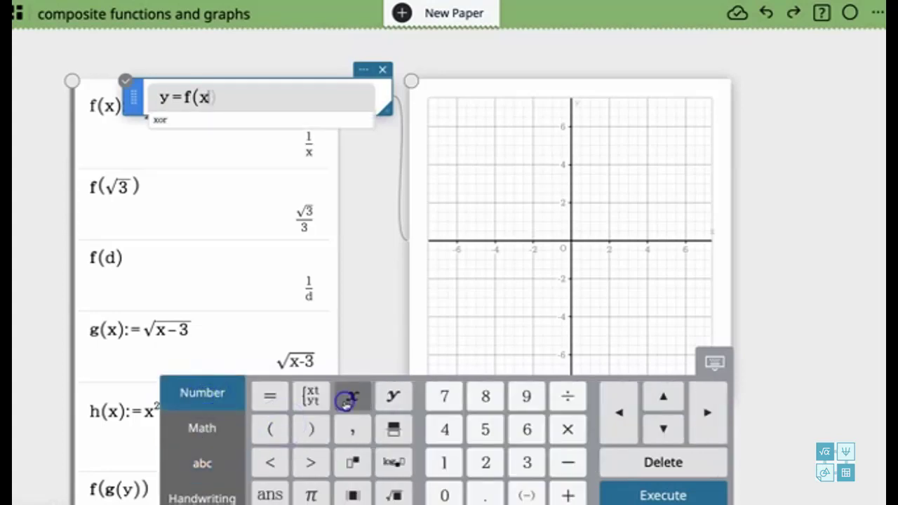
left_click(312, 427)
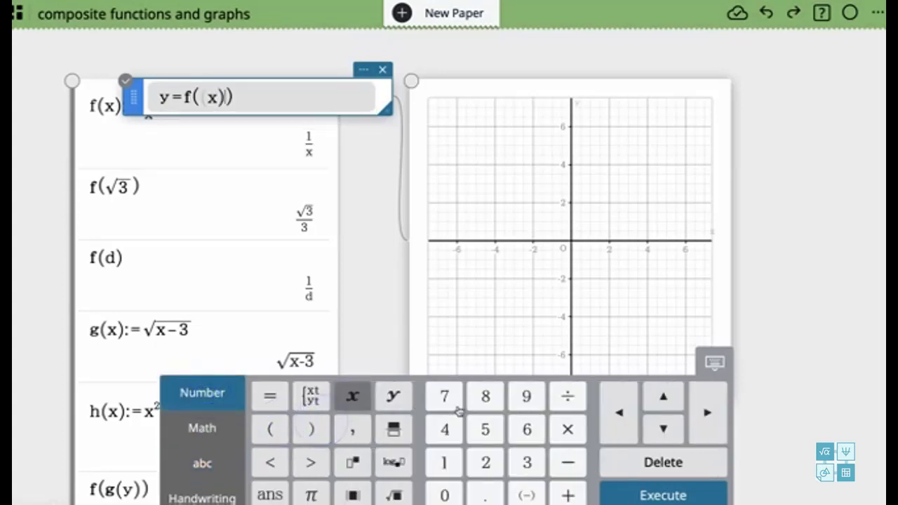
left_click(642, 455)
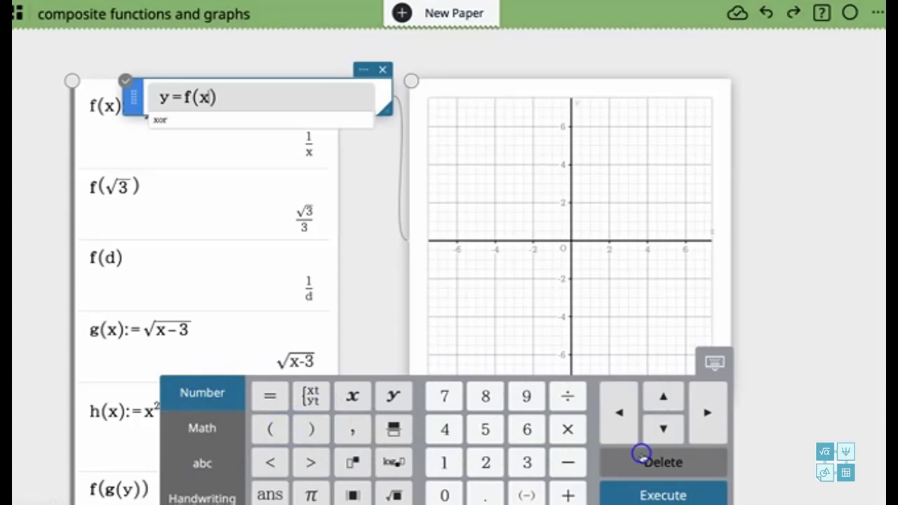
left_click(674, 495)
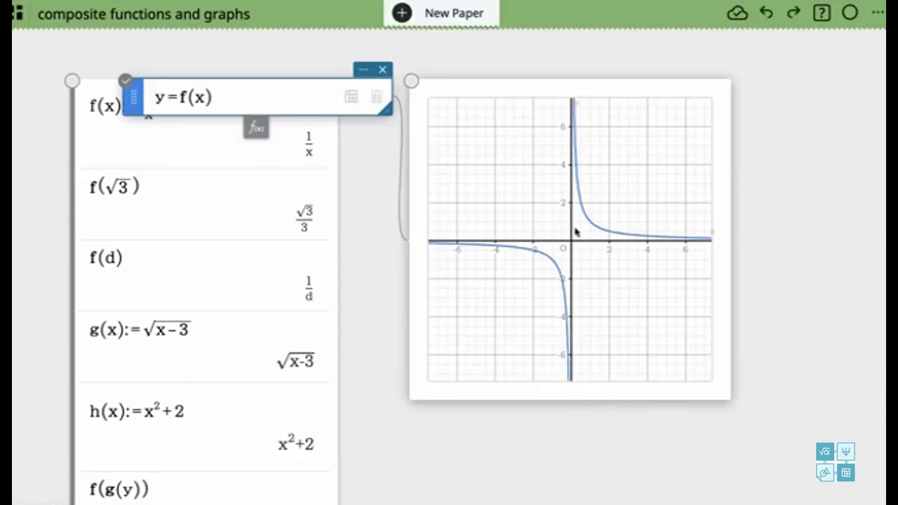
Step: Add a second function line to the graph and enter g(x) in it
left_click(256, 131)
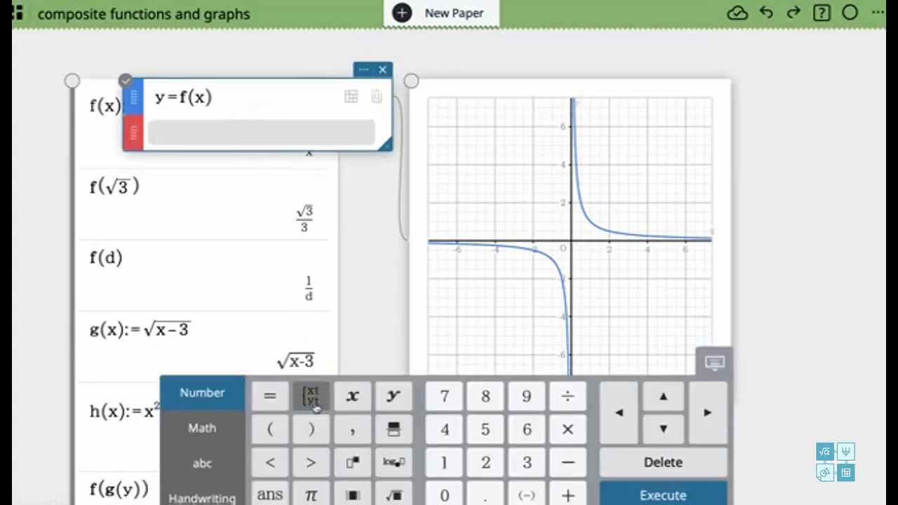
left_click(210, 463)
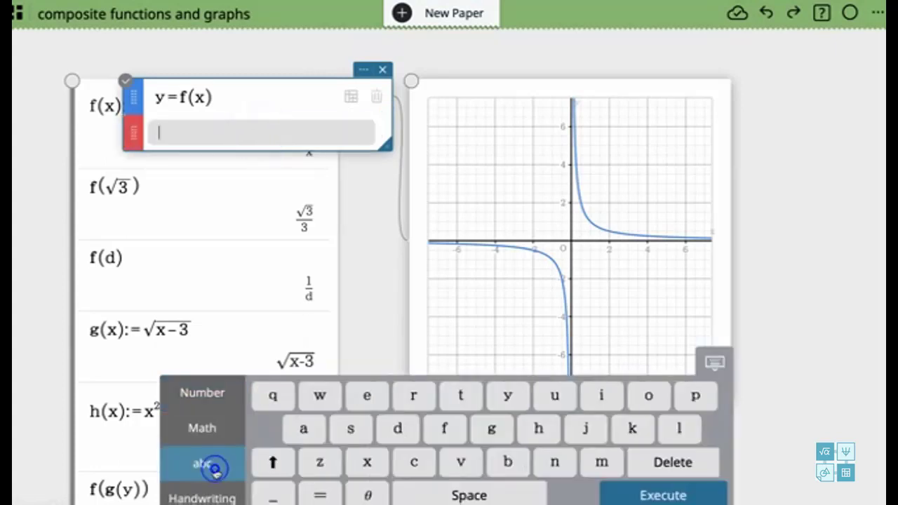
left_click(490, 431)
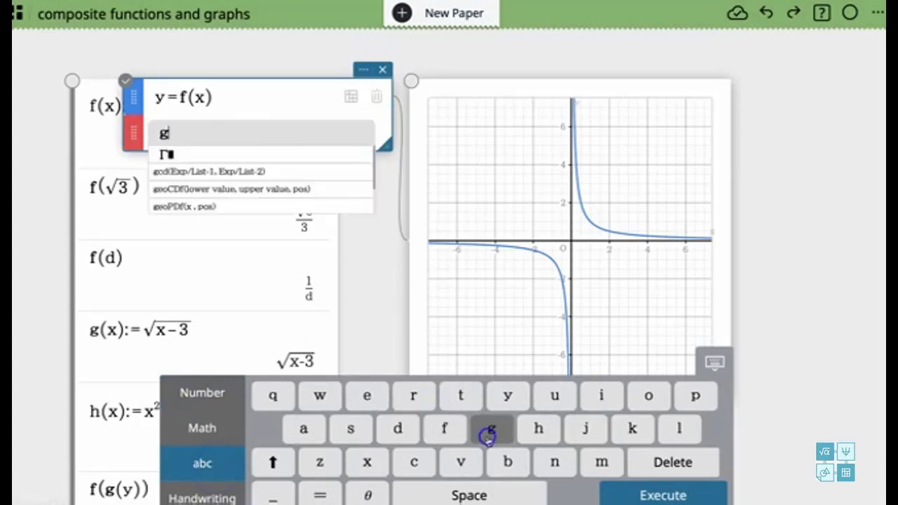
left_click(221, 403)
left_click(272, 428)
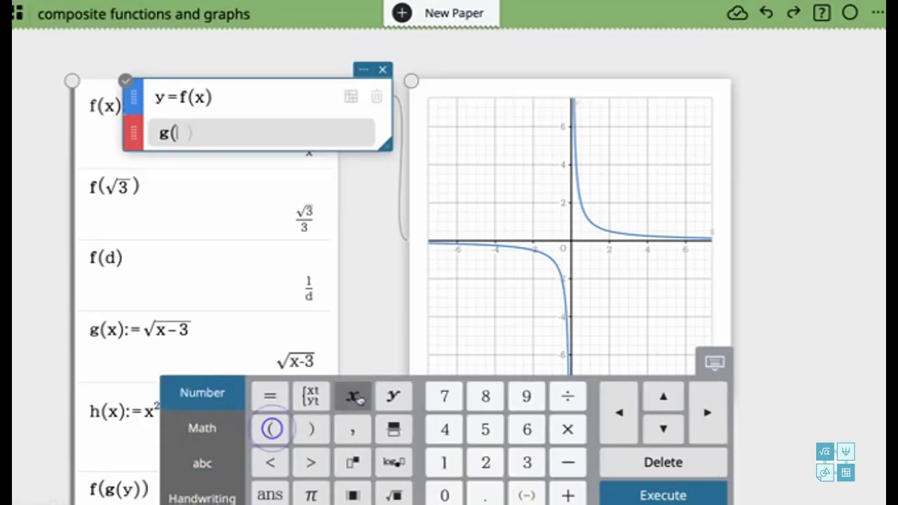
left_click(353, 396)
left_click(311, 428)
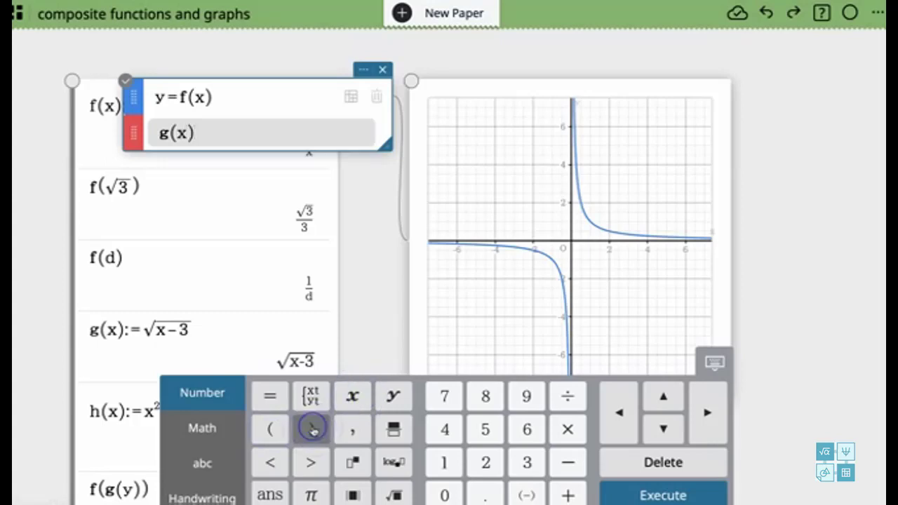
Step: Insert y= in front of g(x) in the second function line and plot it
left_click(618, 421)
left_click(617, 424)
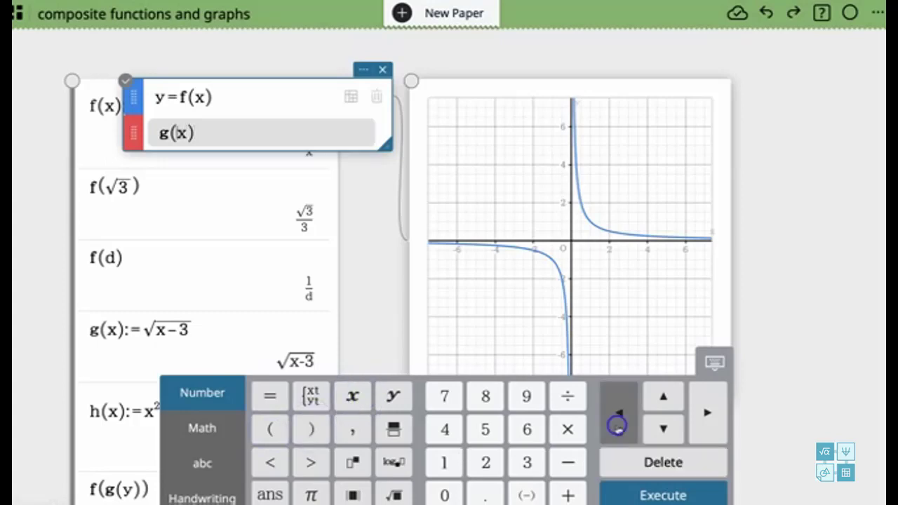
left_click(618, 423)
left_click(617, 423)
left_click(393, 396)
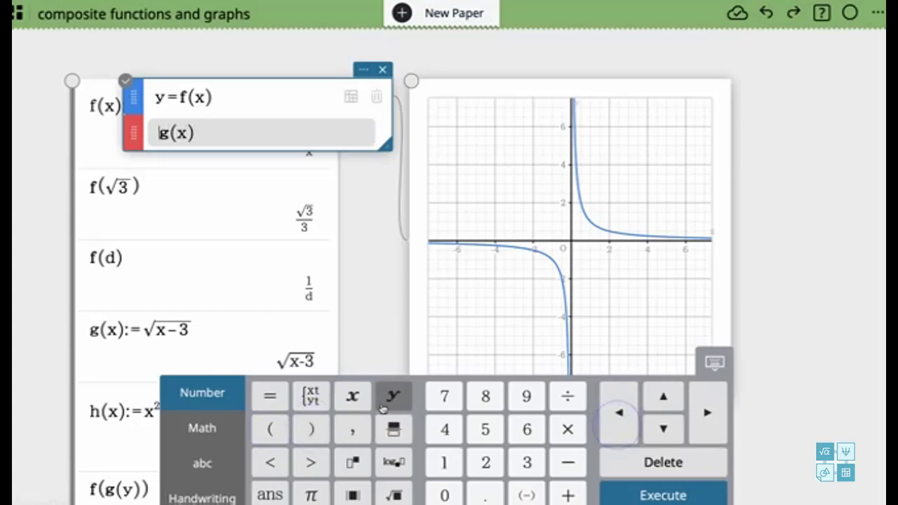
left_click(269, 397)
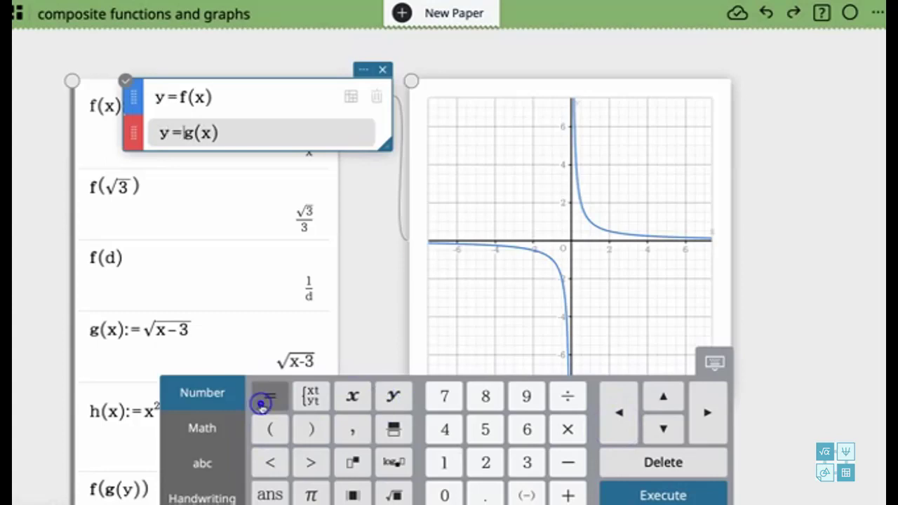
left_click(661, 495)
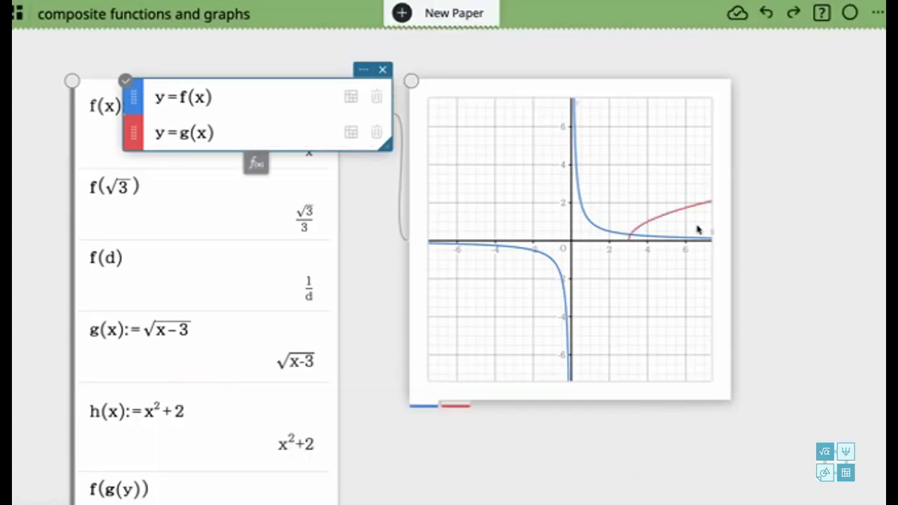
Step: Pan the graph to show more of the positive x-axis, and move the graph clear of the function list
left_click_drag(642, 244, 499, 254)
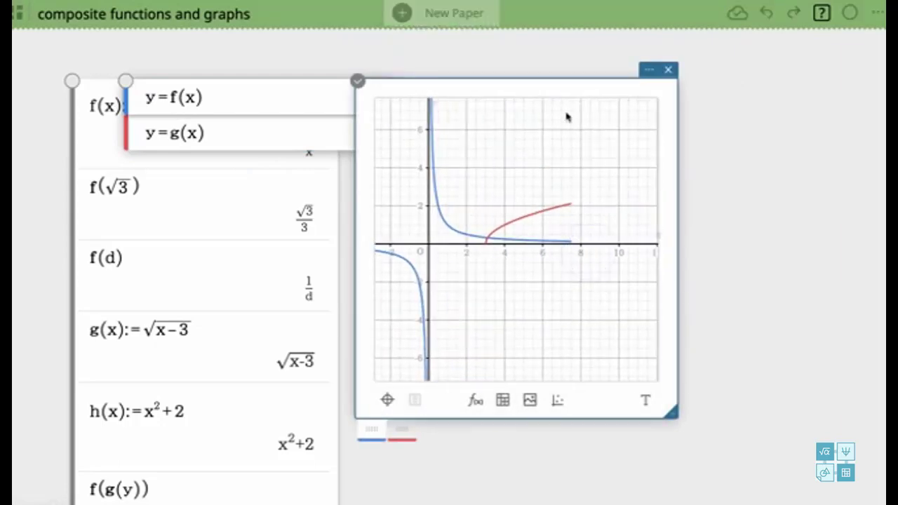
left_click_drag(580, 91, 651, 91)
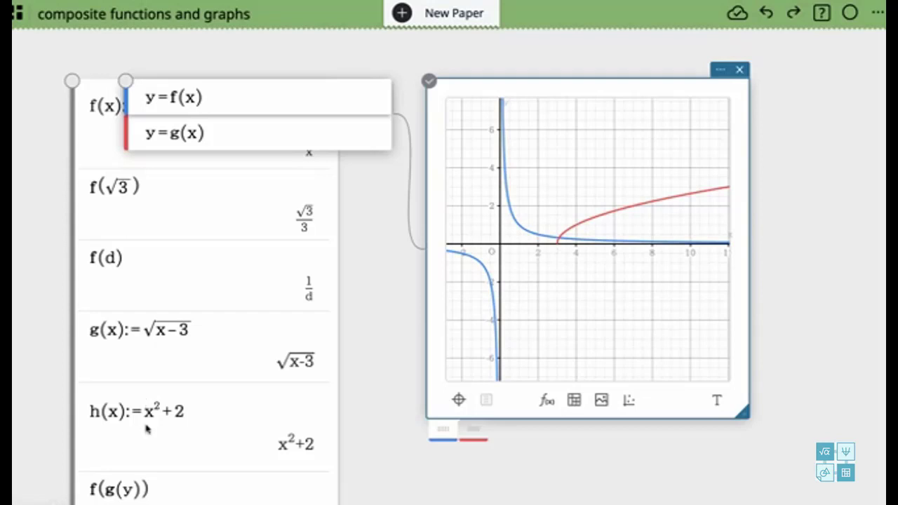
Step: Add a third function line with y=h(x) to the graph and plot it
left_click(280, 133)
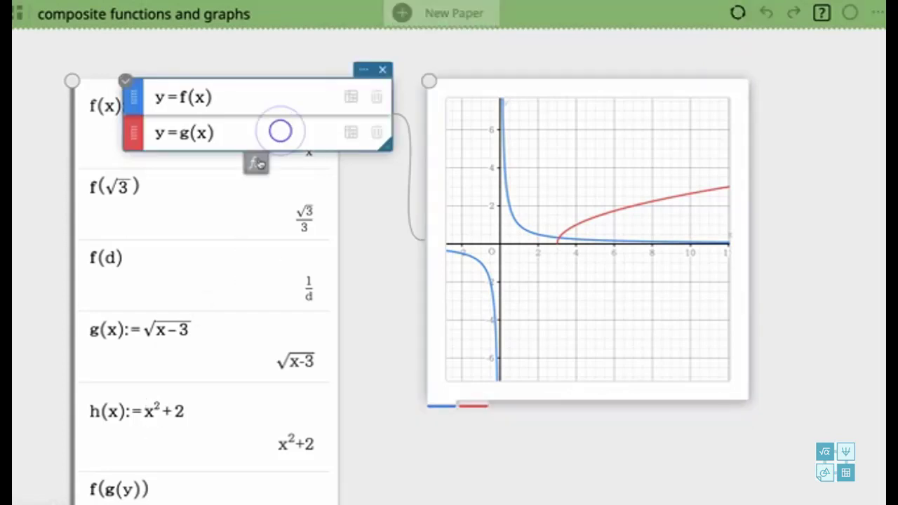
left_click(258, 162)
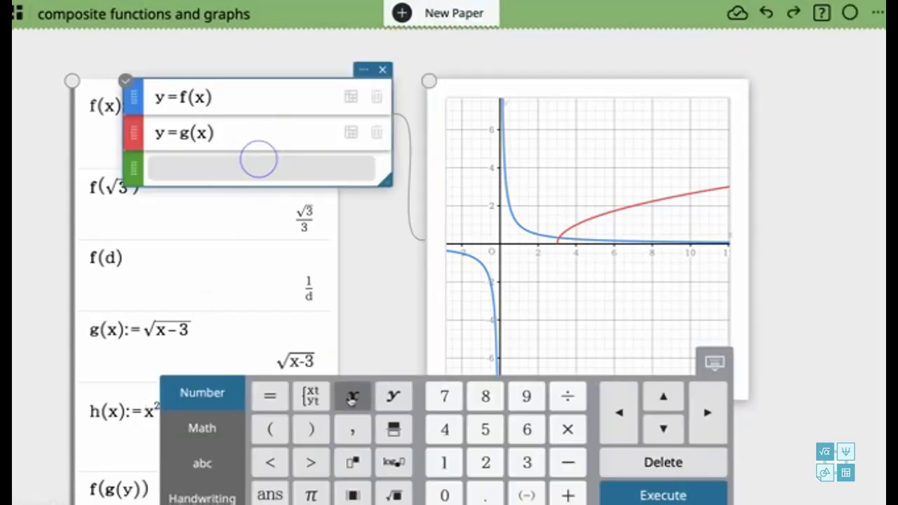
left_click(210, 463)
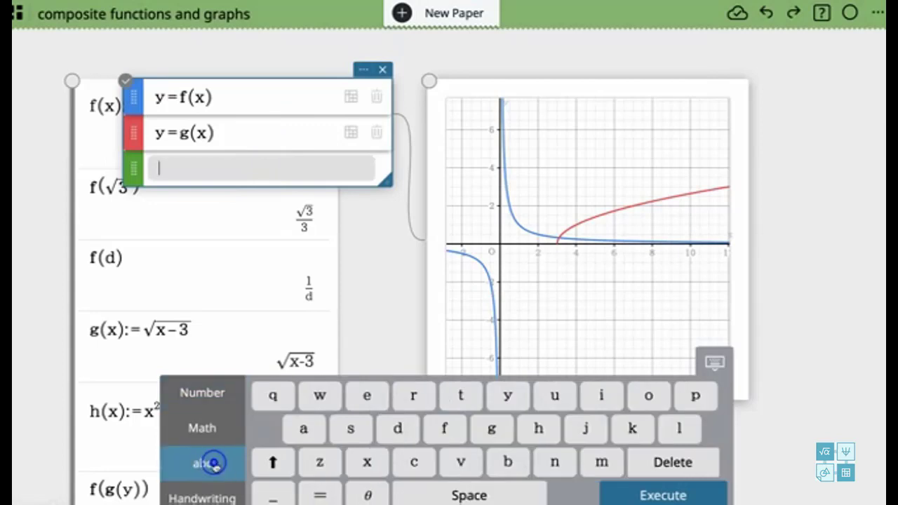
left_click(535, 427)
left_click(199, 401)
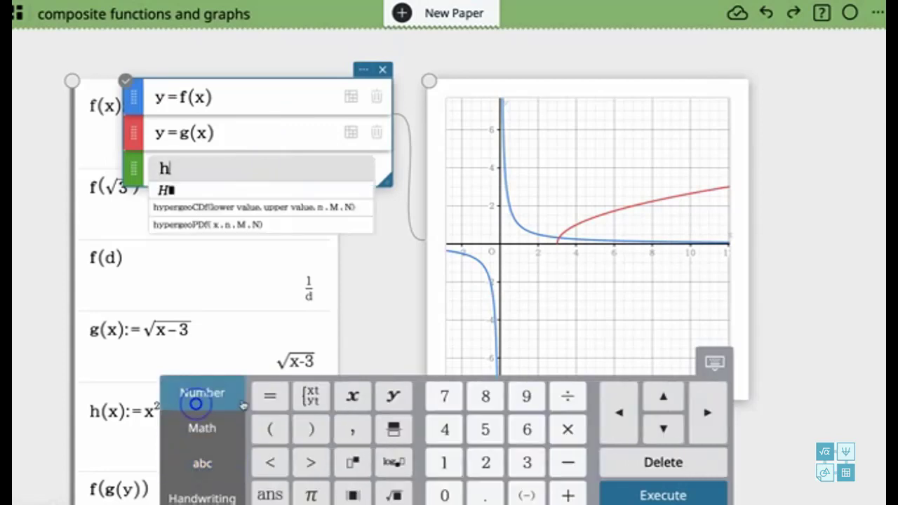
left_click(272, 427)
left_click(350, 397)
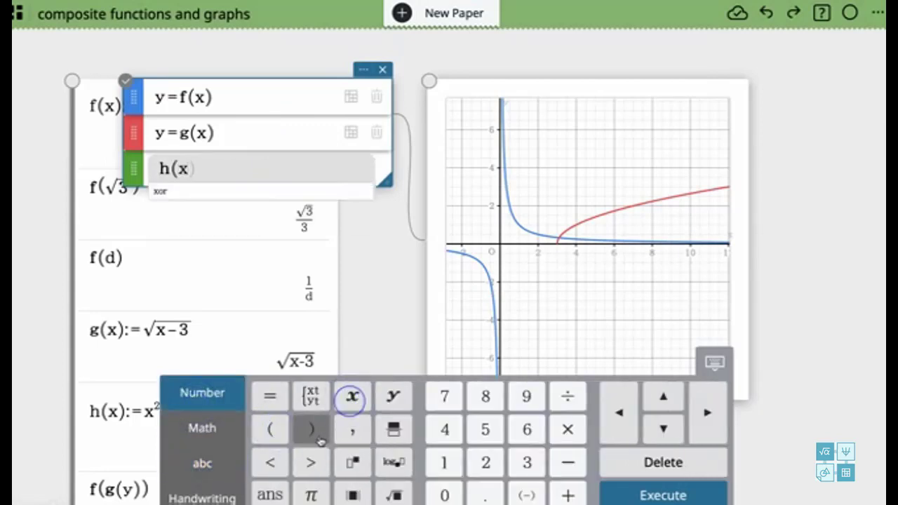
key("Left")
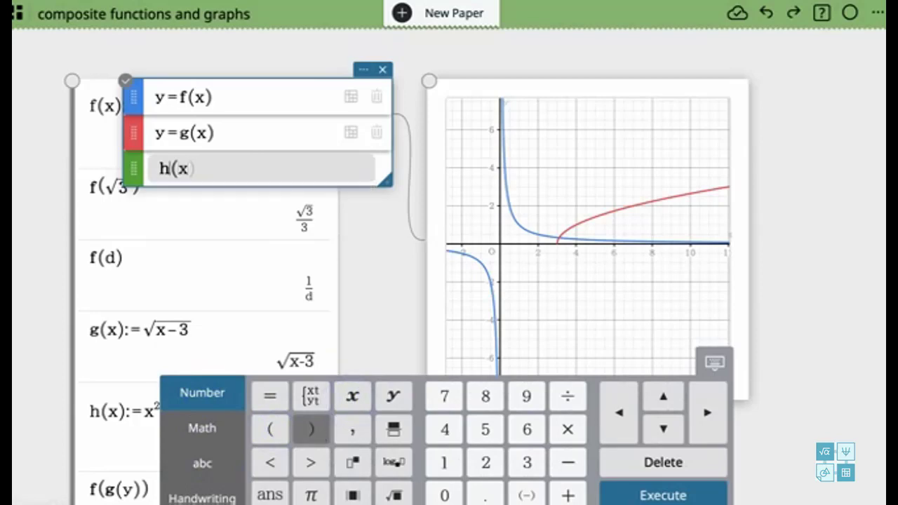
left_click(393, 396)
left_click(278, 393)
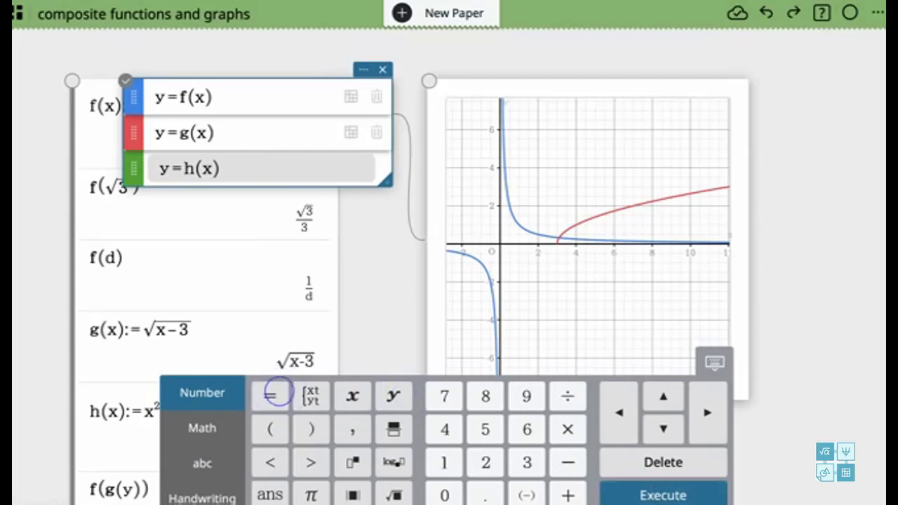
left_click(703, 489)
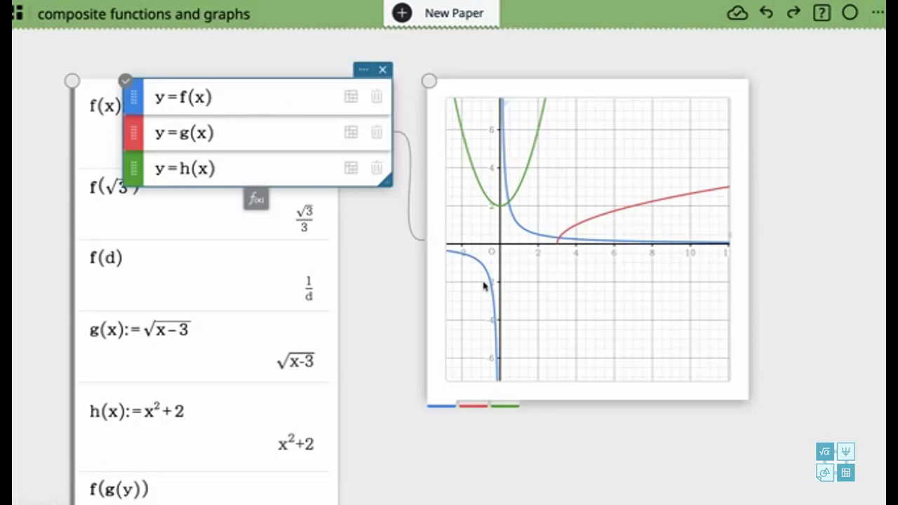
Step: Pan the graph to show more of the negative x-axis, and add a fourth function line beginning with y=
left_click_drag(531, 255, 582, 257)
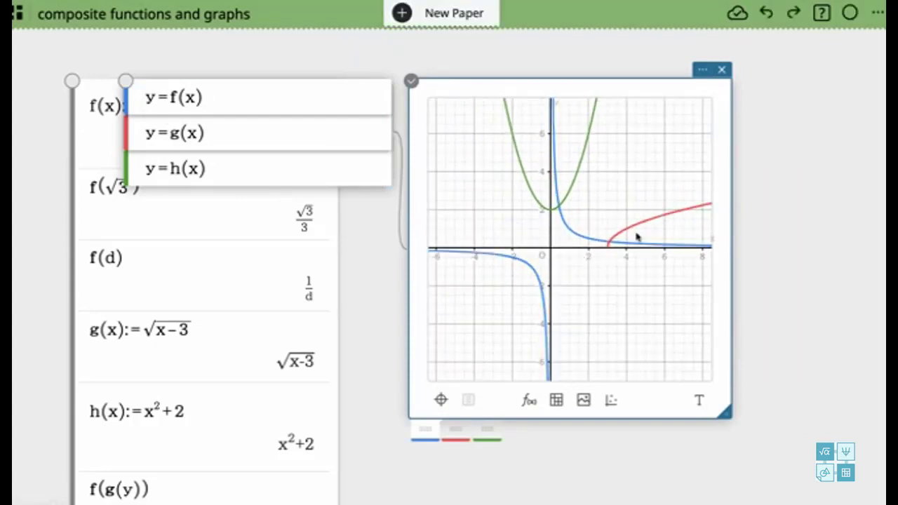
left_click(262, 174)
left_click(255, 199)
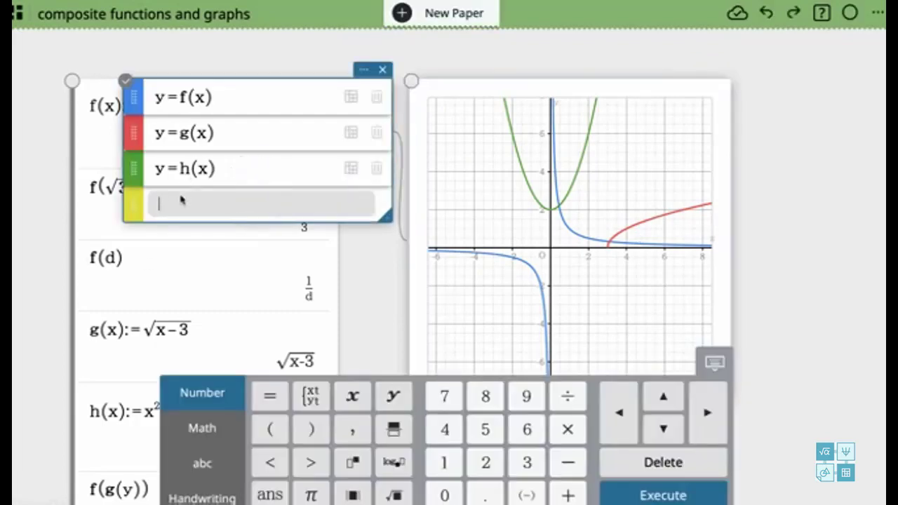
left_click(393, 394)
left_click(275, 393)
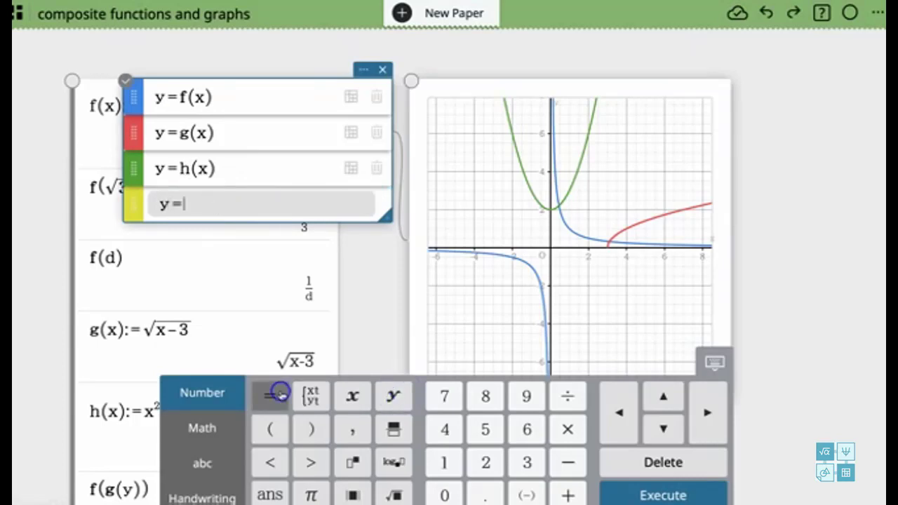
Step: Complete the fourth function line with the composite g(h(x)) after y= and plot it
left_click(217, 456)
left_click(487, 425)
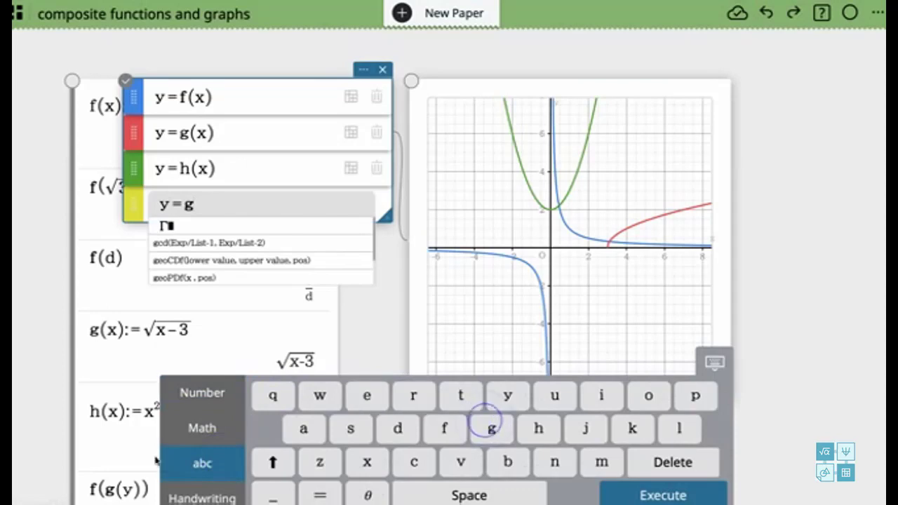
left_click(202, 394)
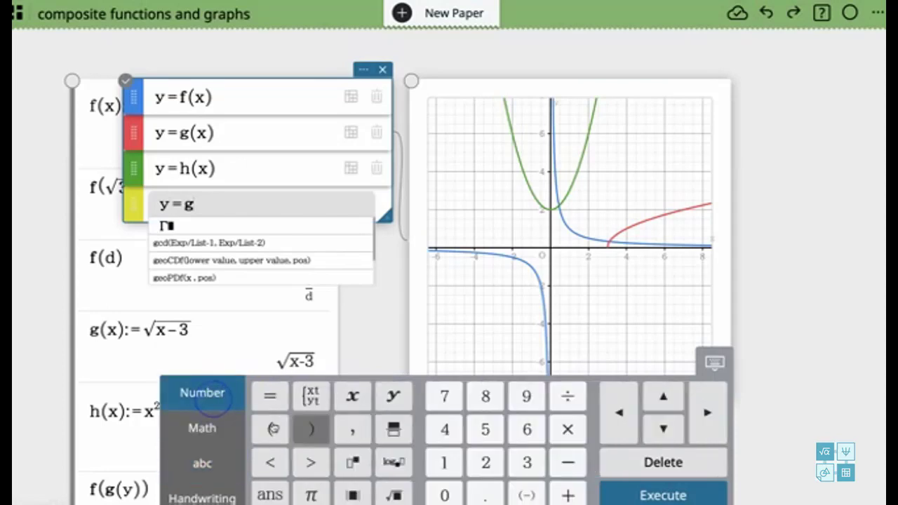
left_click(270, 429)
left_click(200, 462)
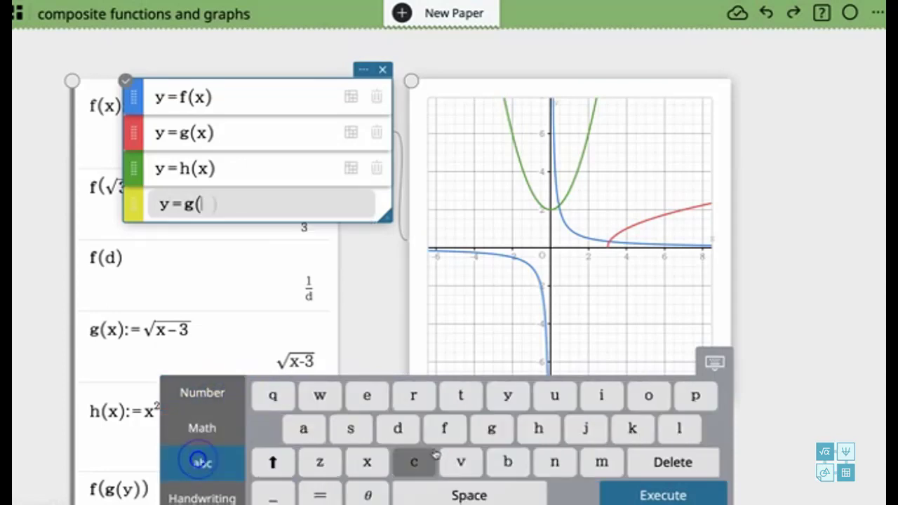
left_click(535, 428)
left_click(201, 399)
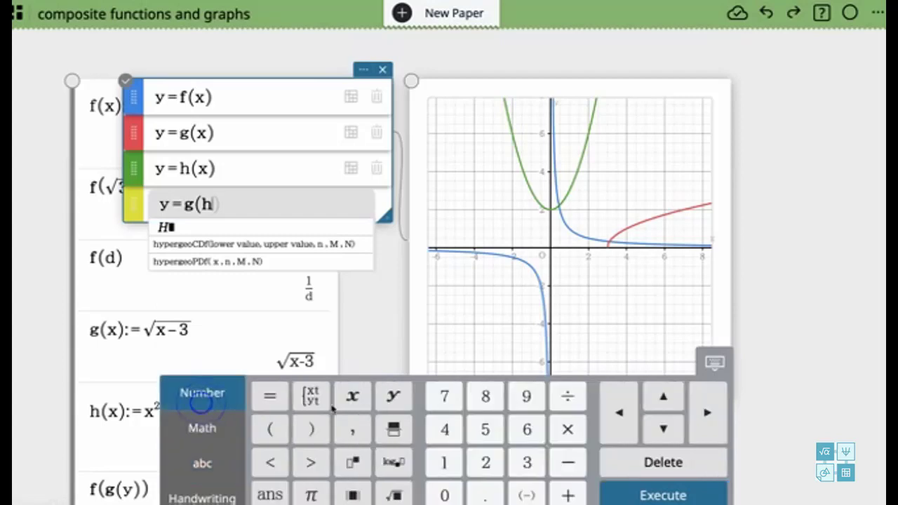
left_click(270, 429)
left_click(353, 395)
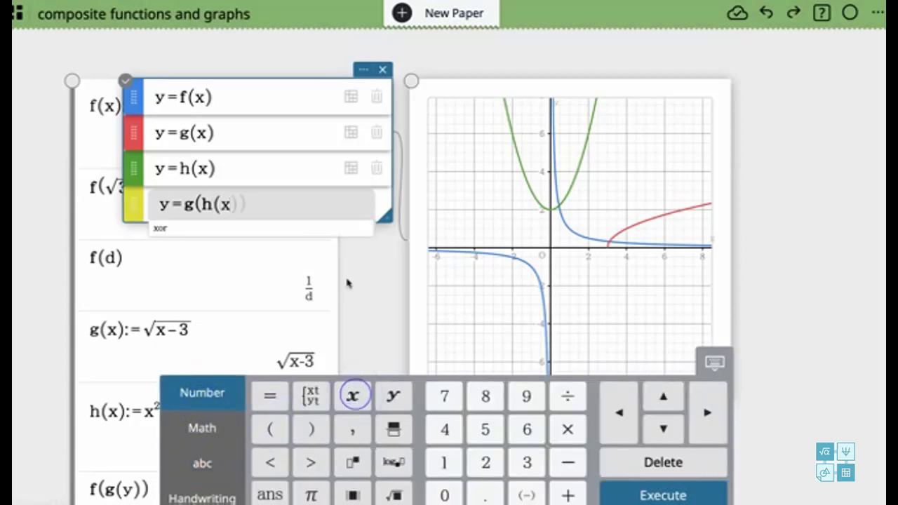
left_click(714, 418)
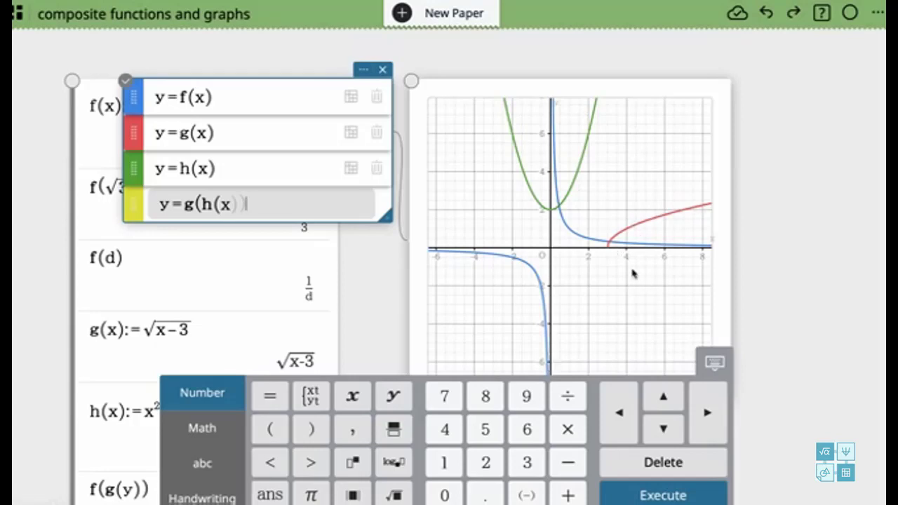
left_click(643, 493)
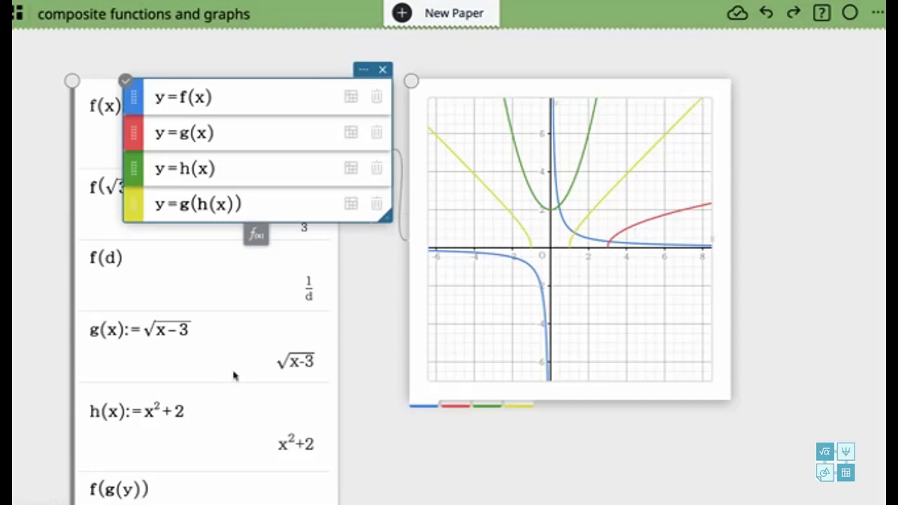
scroll(235, 376, "down", 3)
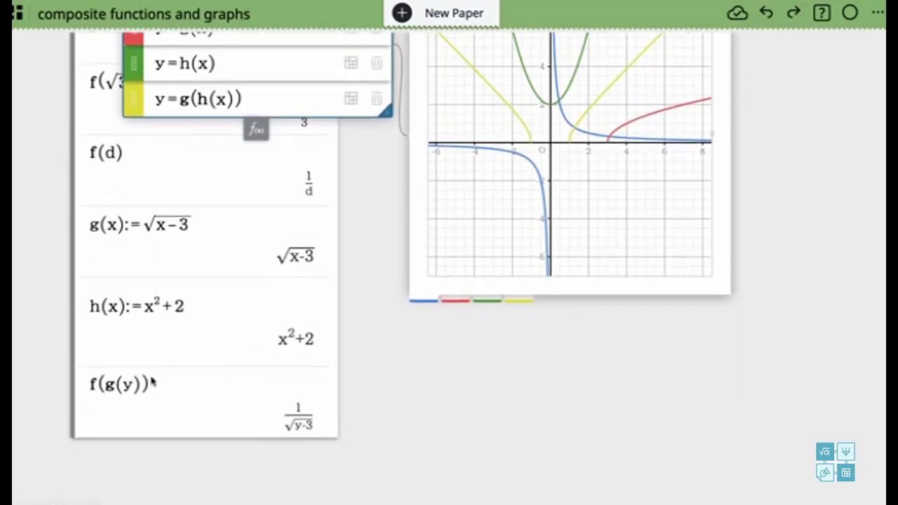
left_click(147, 417)
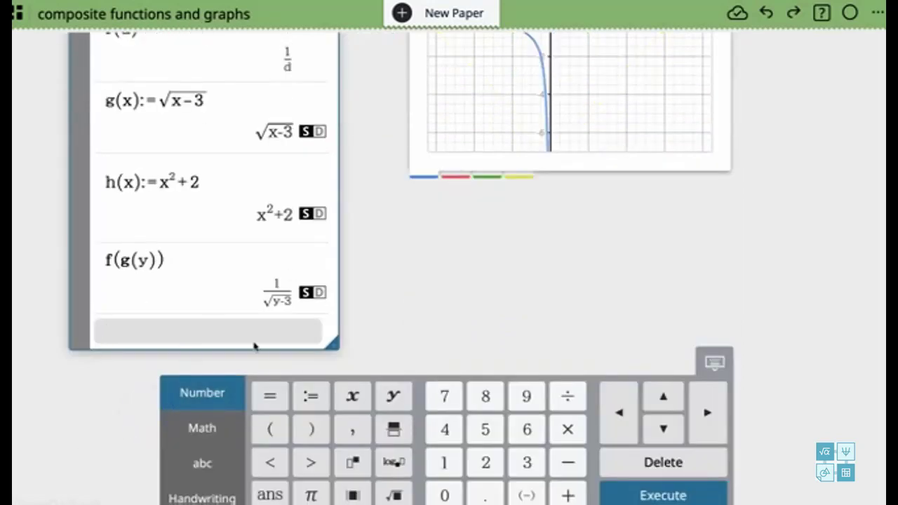
scroll(559, 133, "up", 8)
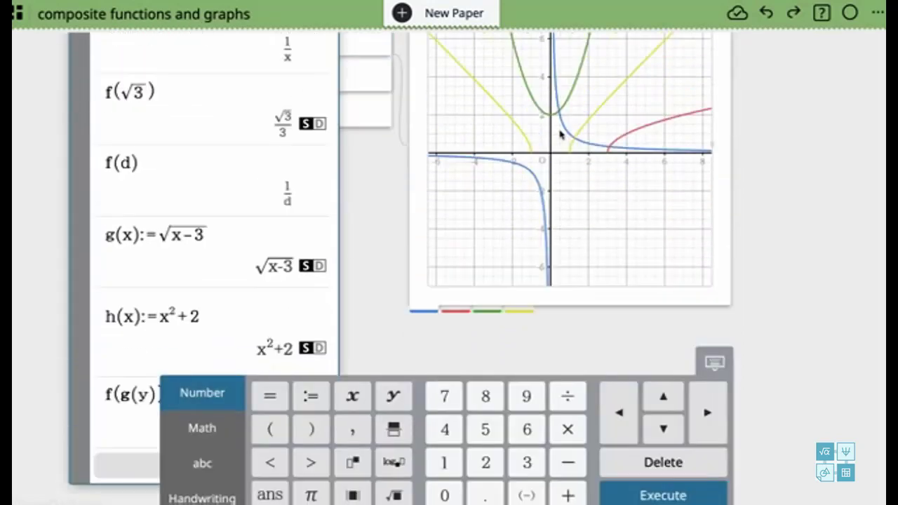
left_click(363, 292)
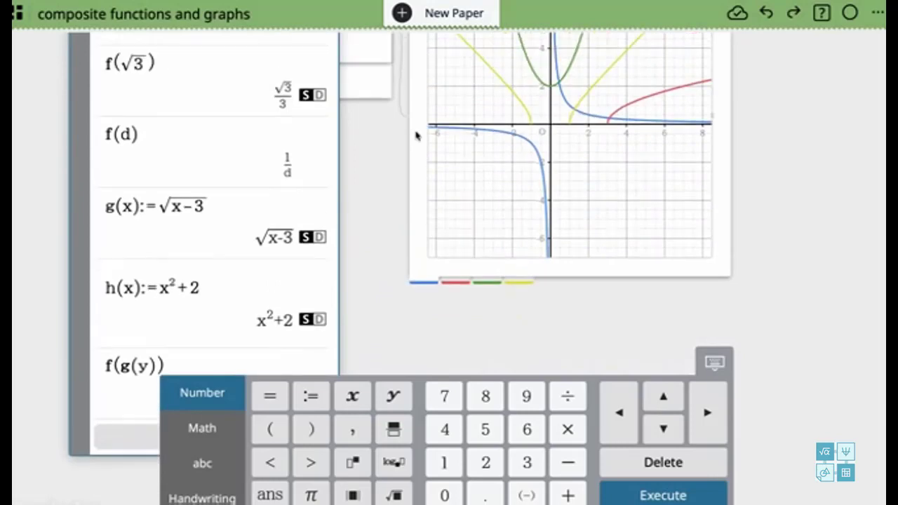
left_click(382, 94)
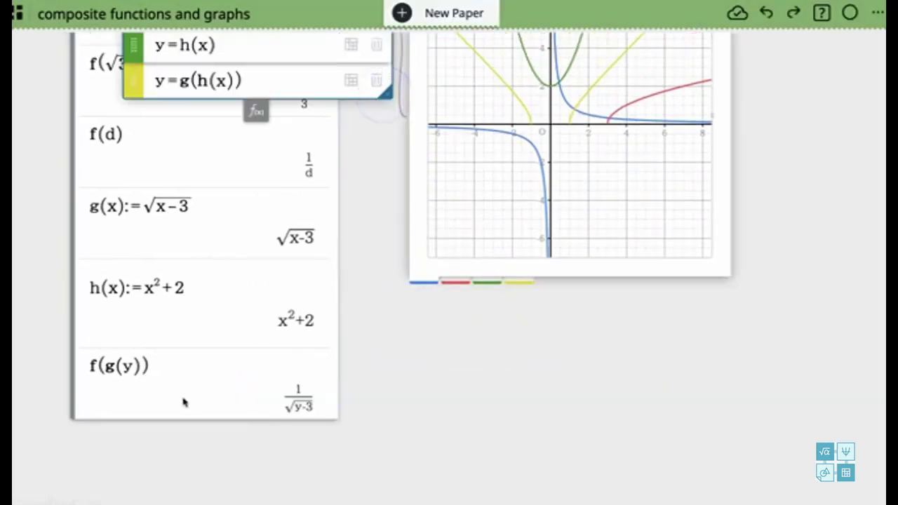
Step: Evaluate the composite g(h(x)) in a new line below f(g(y)) in the calculation list
left_click(181, 400)
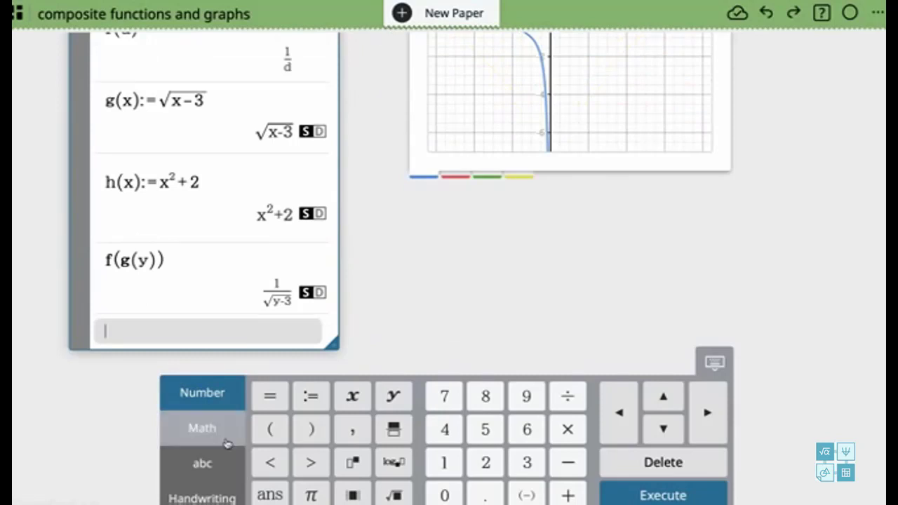
left_click(220, 461)
left_click(489, 428)
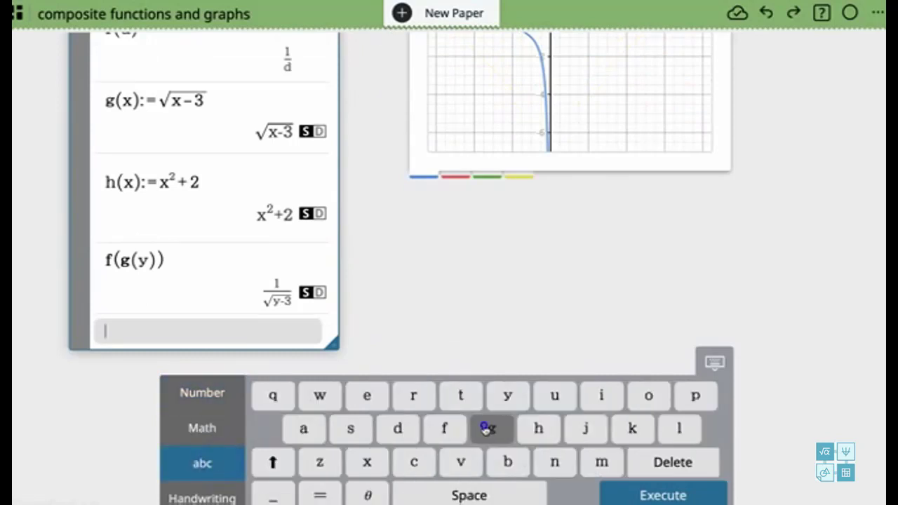
left_click(219, 396)
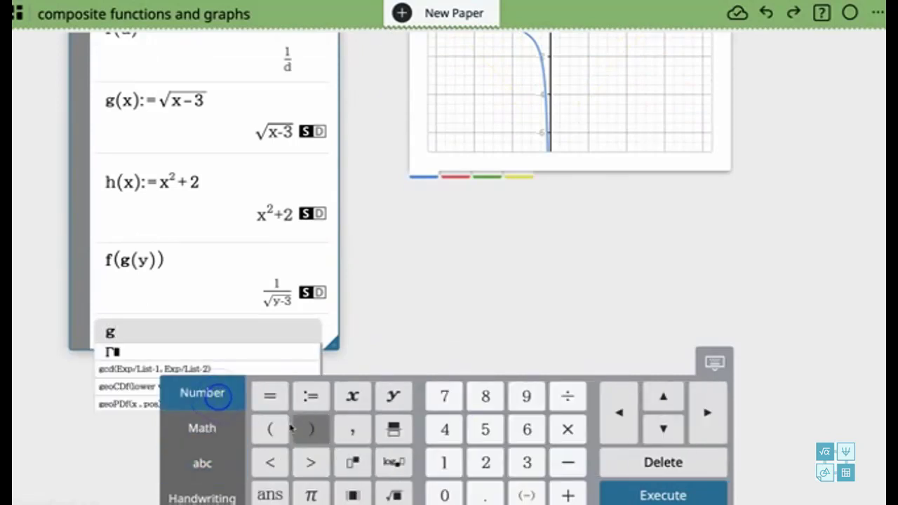
left_click(270, 429)
left_click(202, 471)
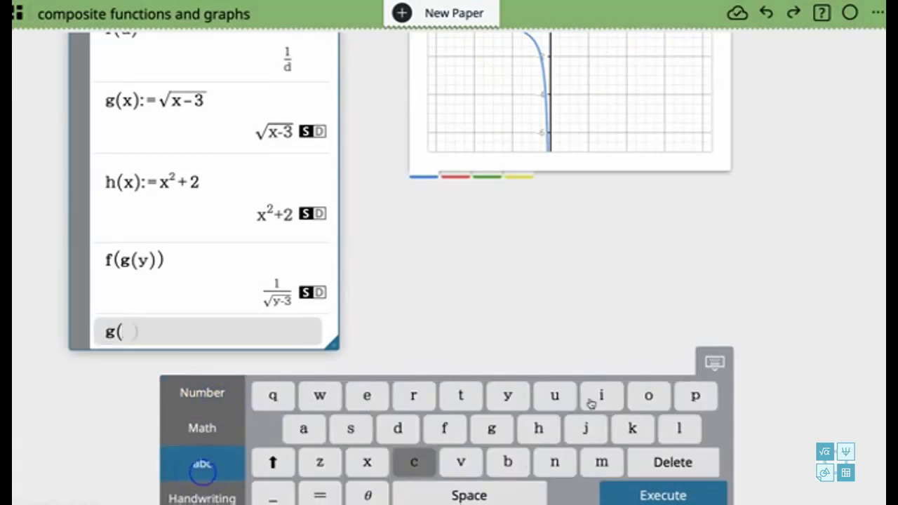
left_click(553, 424)
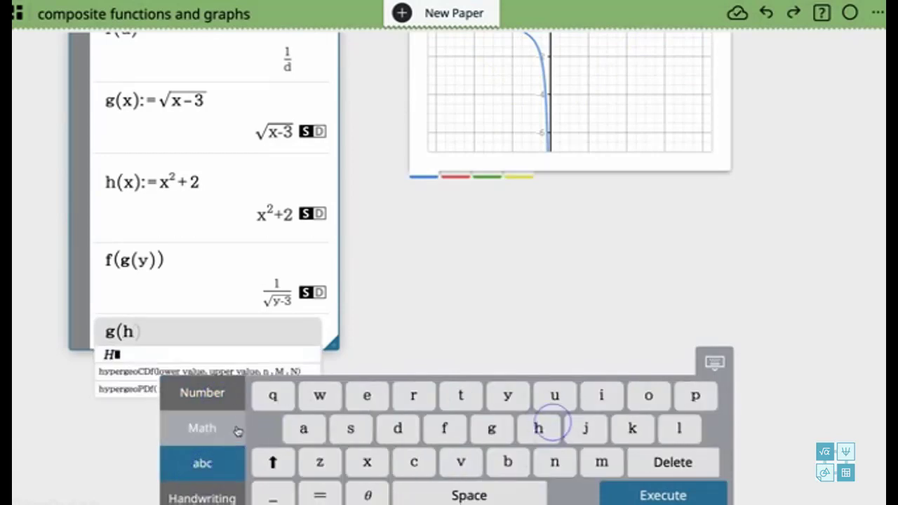
left_click(220, 392)
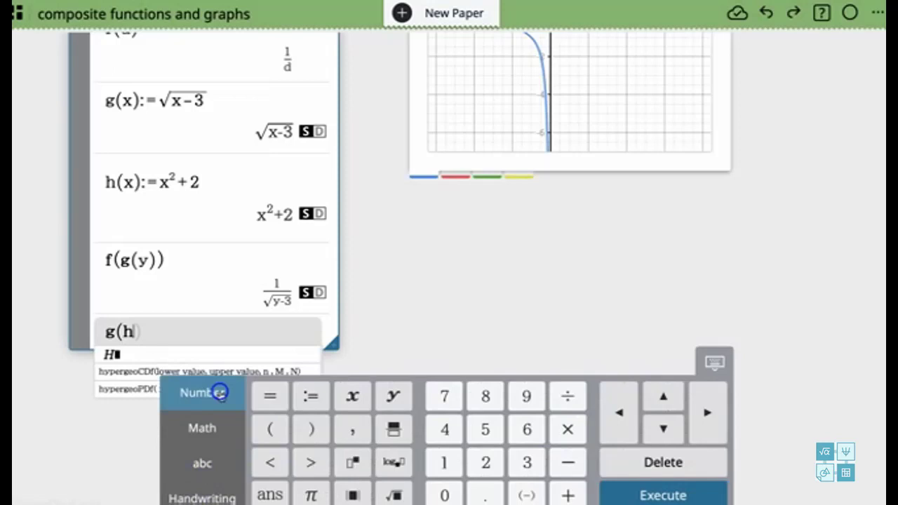
left_click(270, 428)
left_click(353, 397)
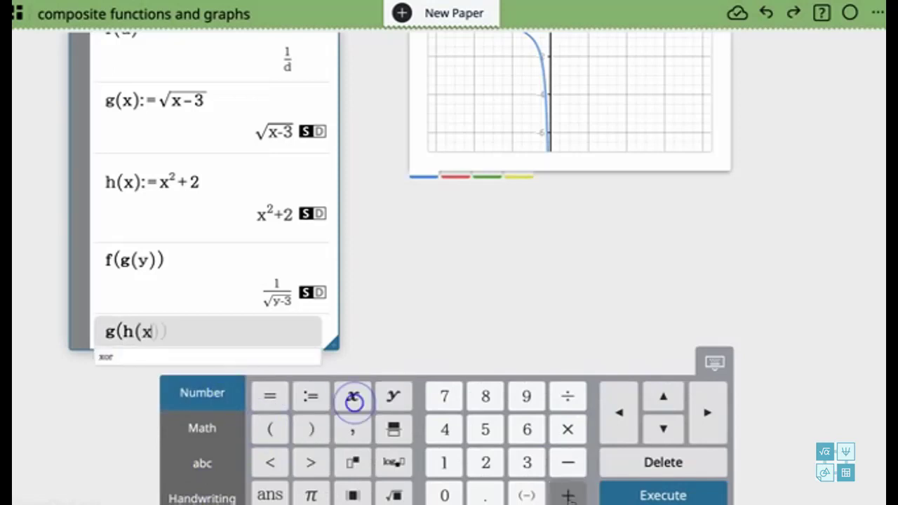
left_click(654, 493)
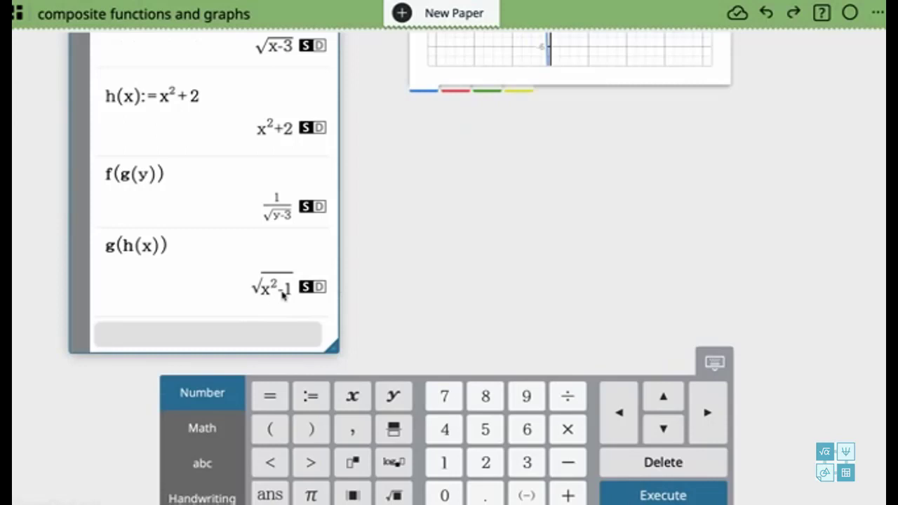
Step: Create a value table for y=g(h(x)) and move it directly below the function list, beside the graph
scroll(396, 242, "up", 5)
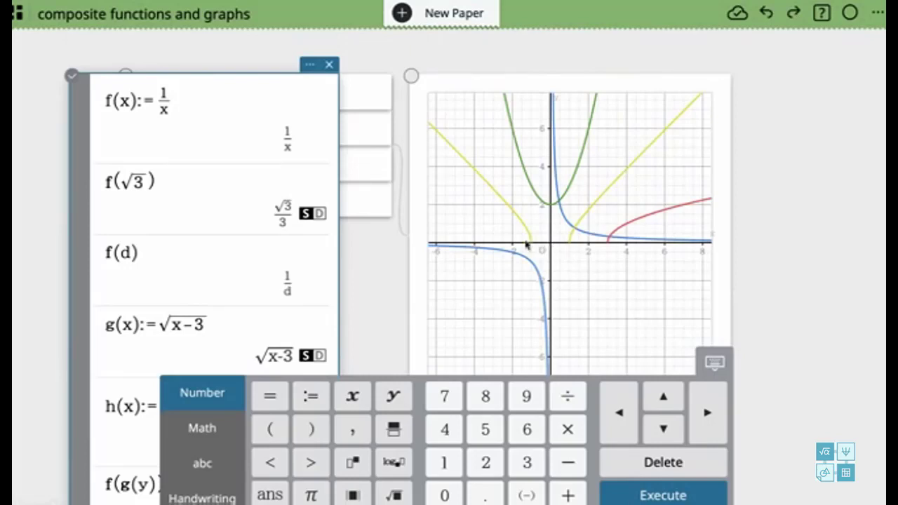
scroll(288, 235, "down", 5)
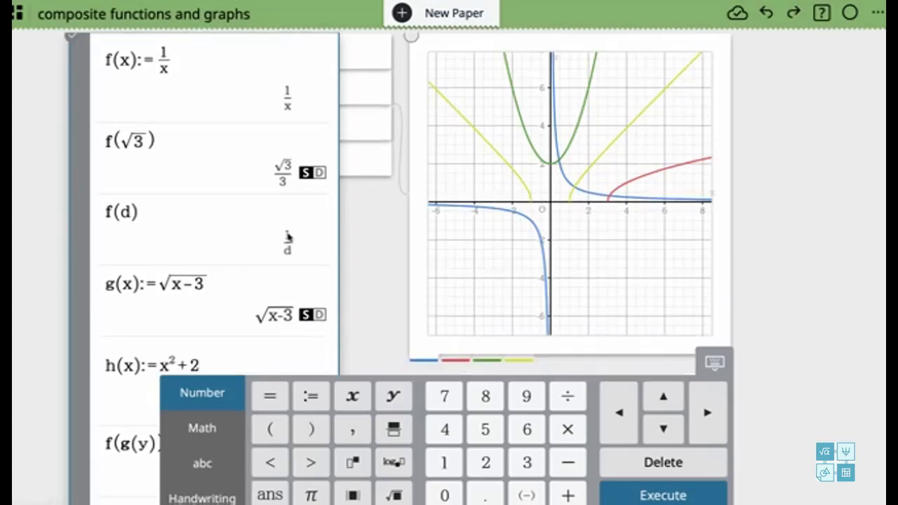
scroll(287, 238, "up", 3)
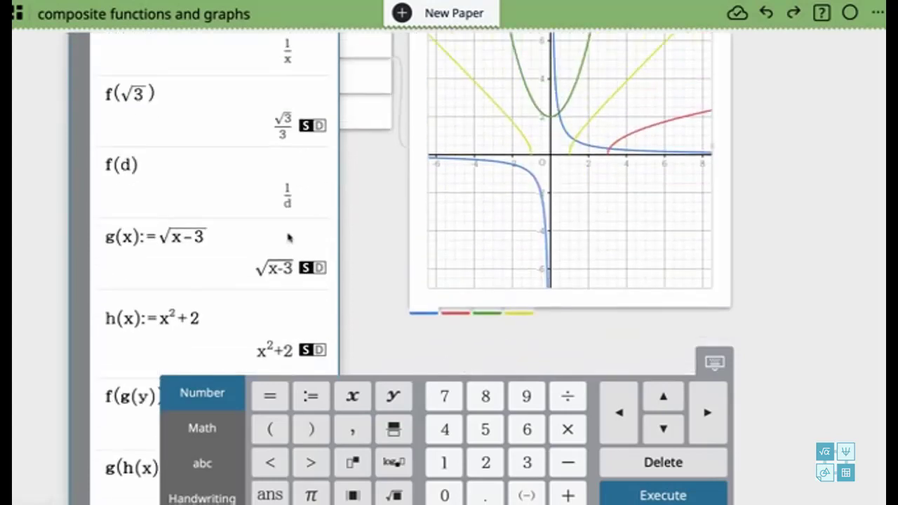
left_click(360, 144)
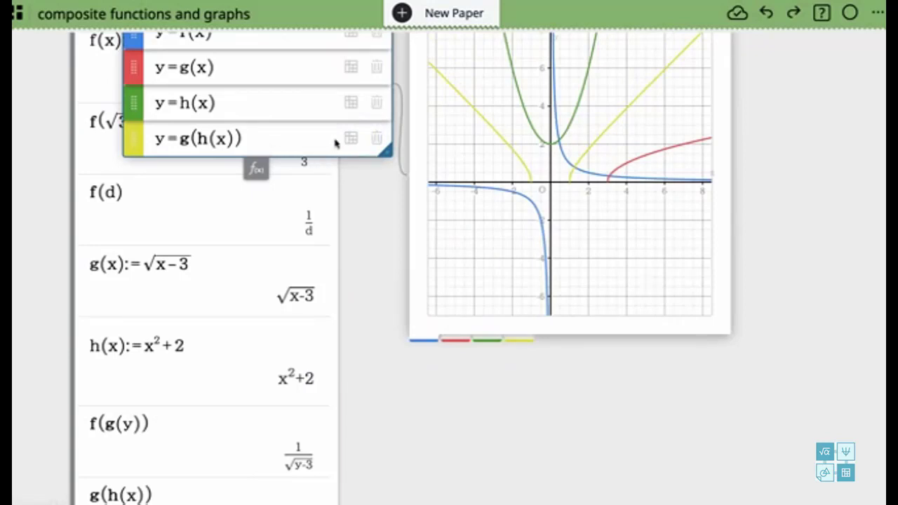
left_click(350, 139)
left_click(508, 369)
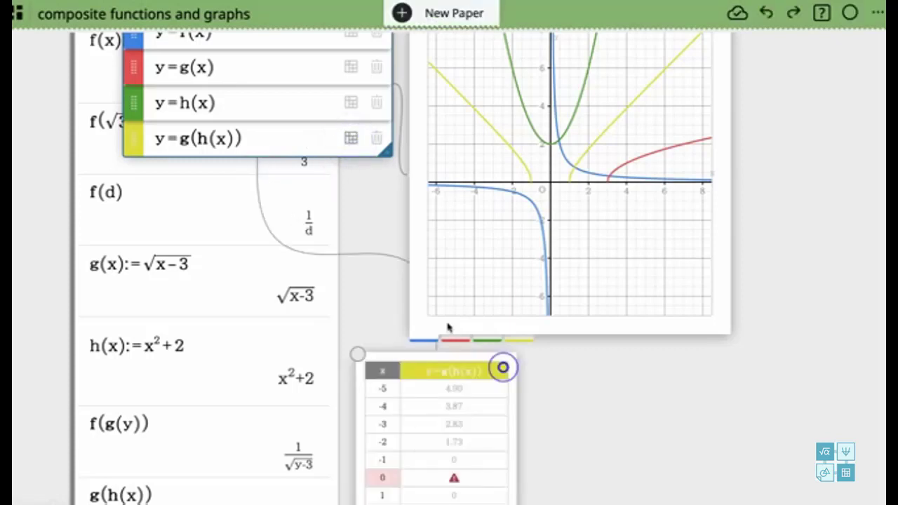
left_click(412, 353)
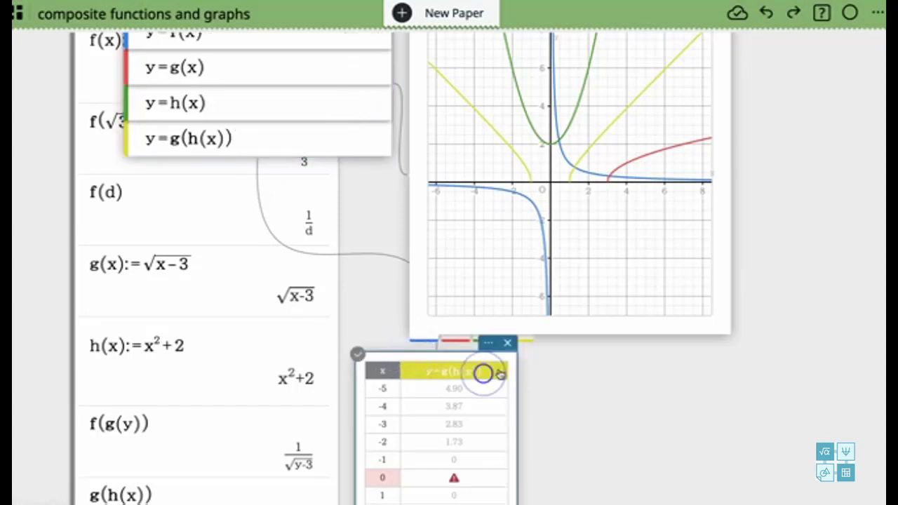
left_click_drag(491, 371, 360, 199)
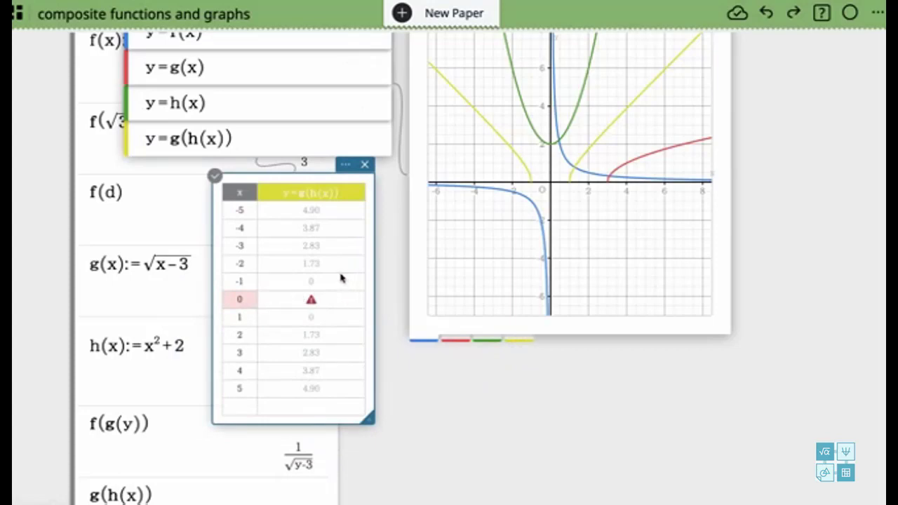
Step: Replace the x-value 1 in the y=g(h(x)) table with -0.5
left_click(244, 320)
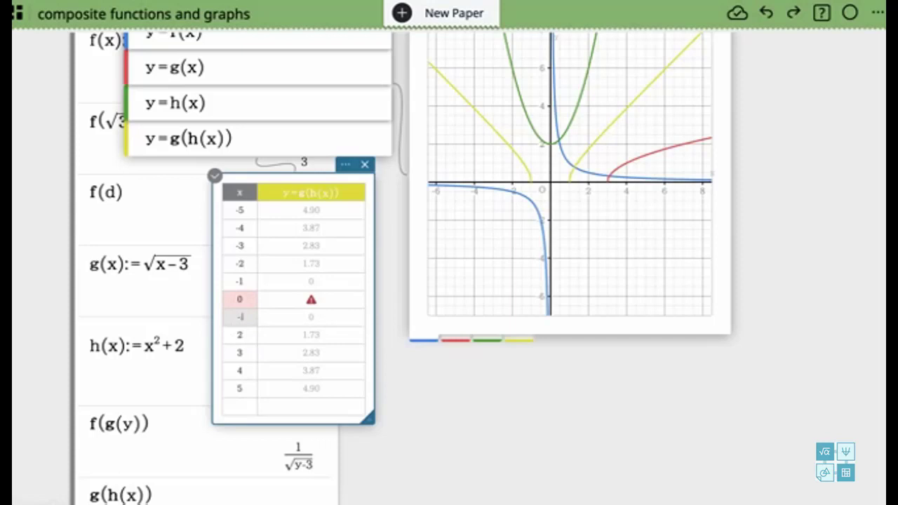
key("Return")
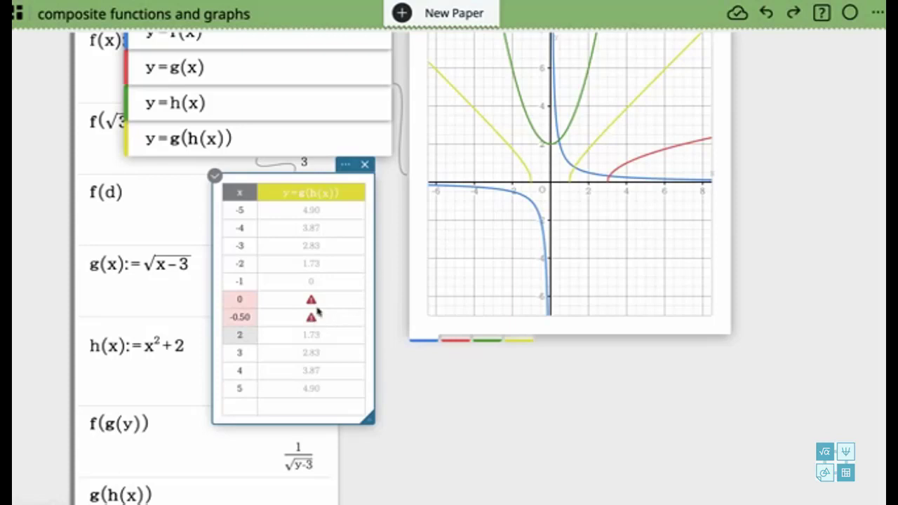
Step: Zoom in on the graph around the origin to examine the domain of the y=g(h(x)) curve
left_click(559, 189)
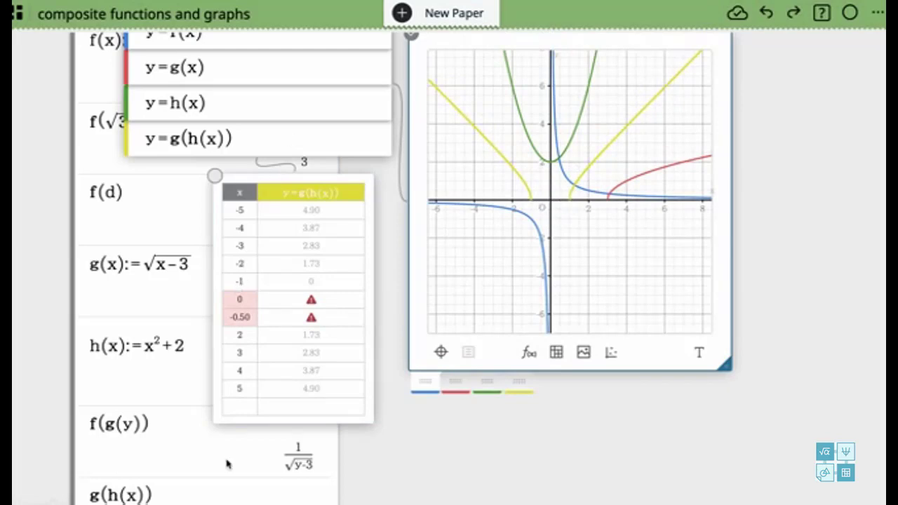
scroll(227, 464, "down", 2)
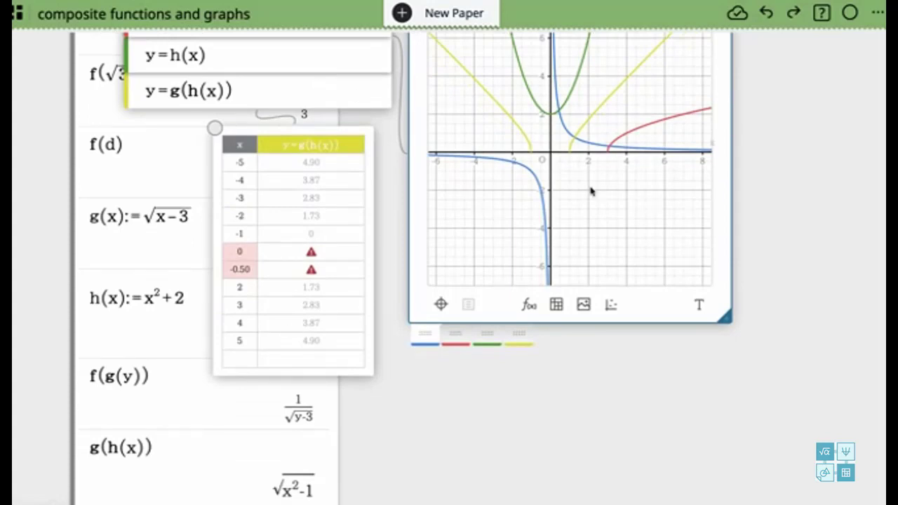
scroll(590, 190, "up", 2)
left_click(572, 160)
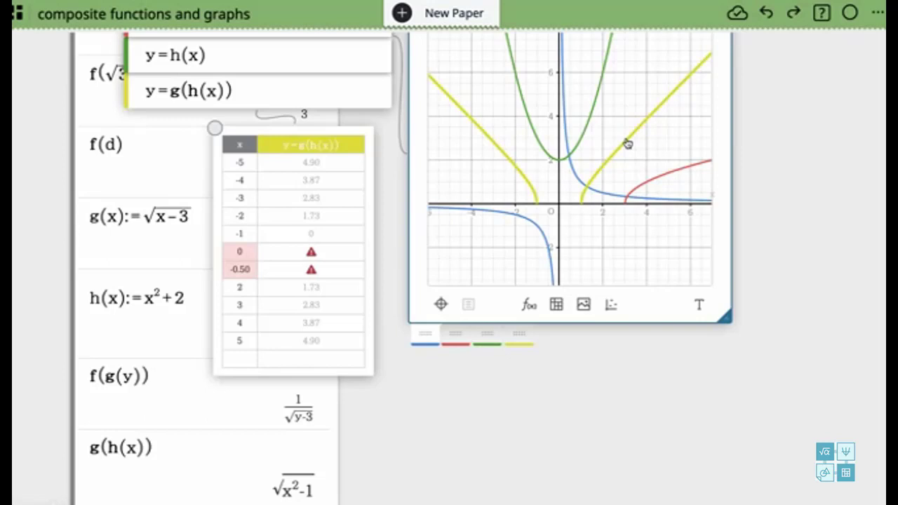
Step: Replace the argument x in the g(h(x)) calculation line with the word cat and re-evaluate the composite
scroll(733, 142, "up", 2)
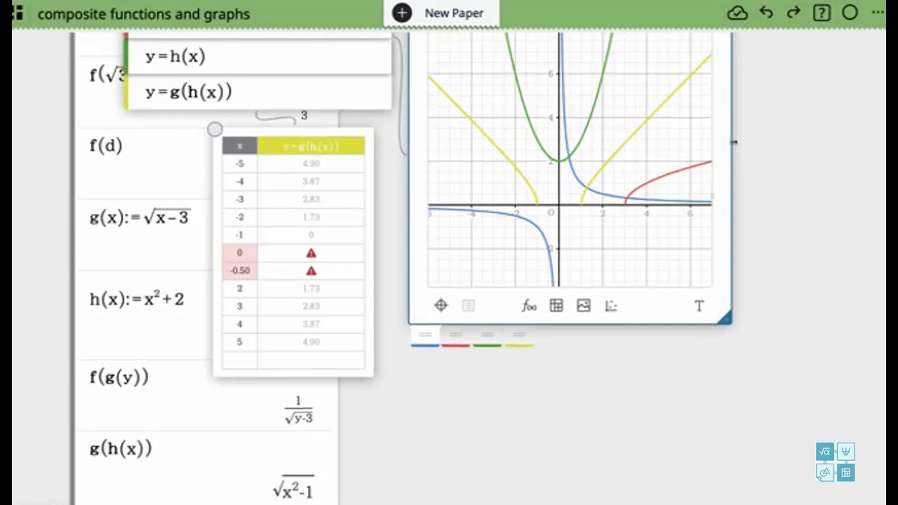
scroll(733, 142, "up", 2)
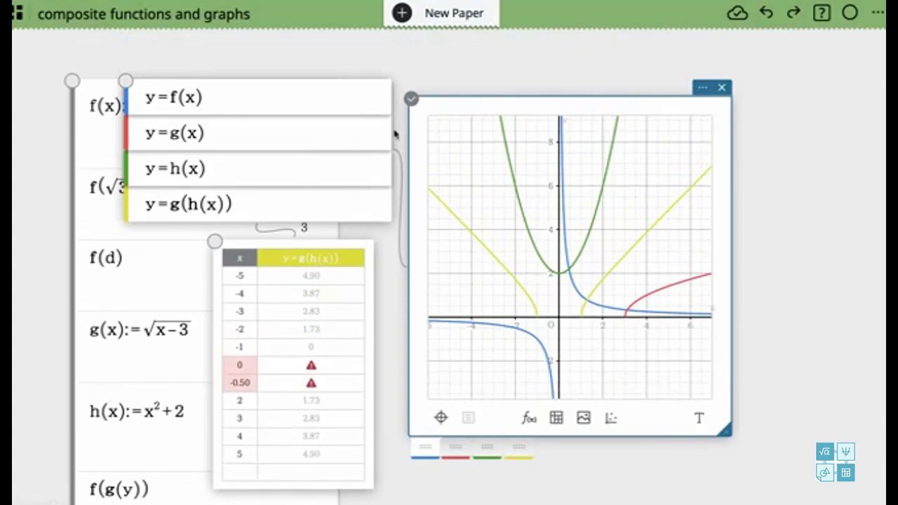
scroll(307, 209, "down", 5)
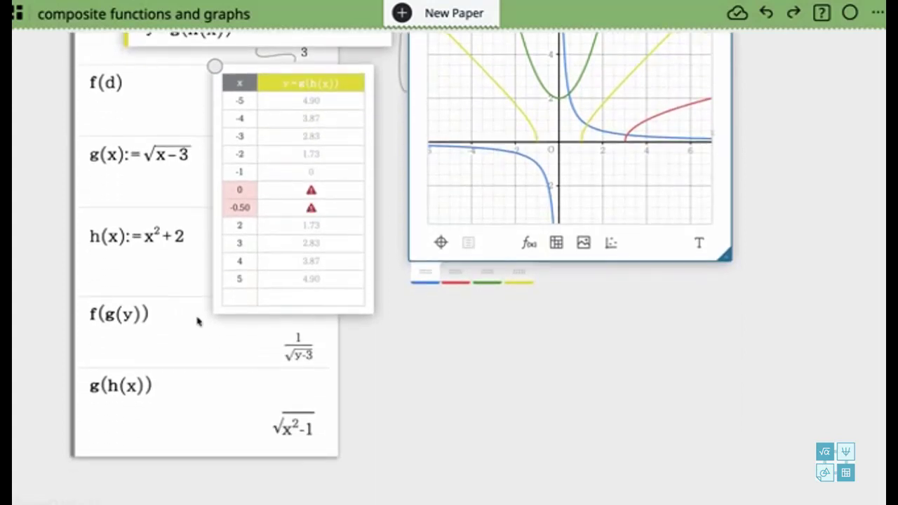
left_click(136, 385)
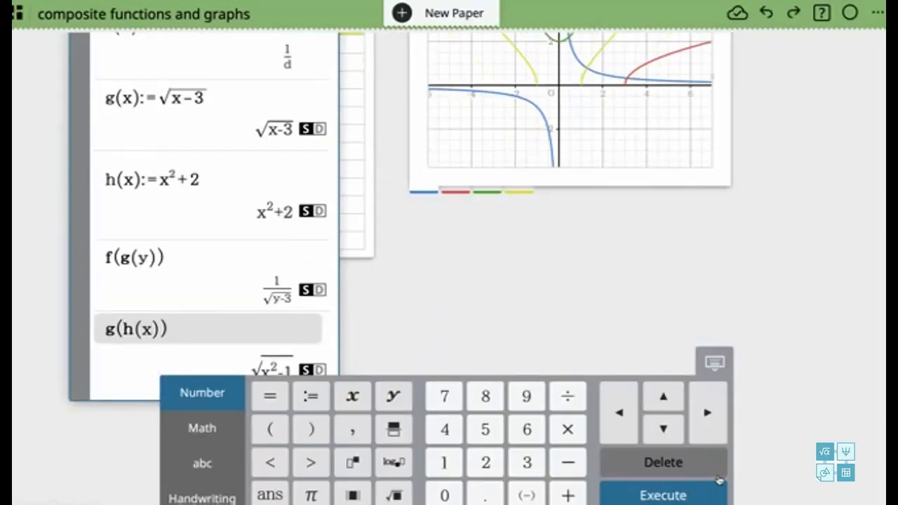
left_click(711, 462)
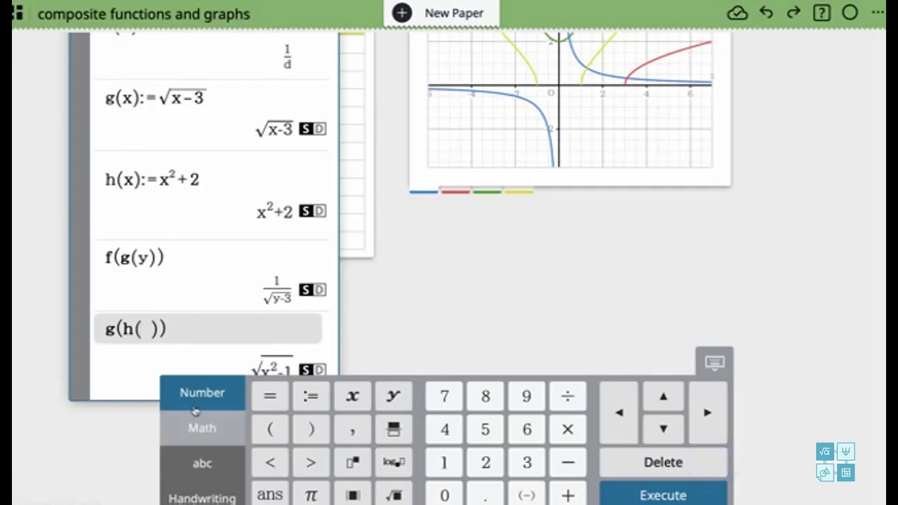
left_click(220, 460)
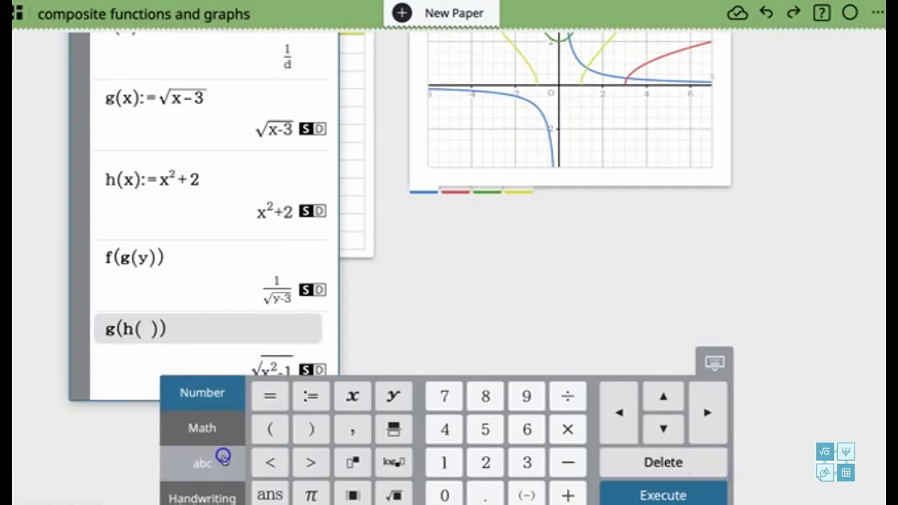
left_click(416, 459)
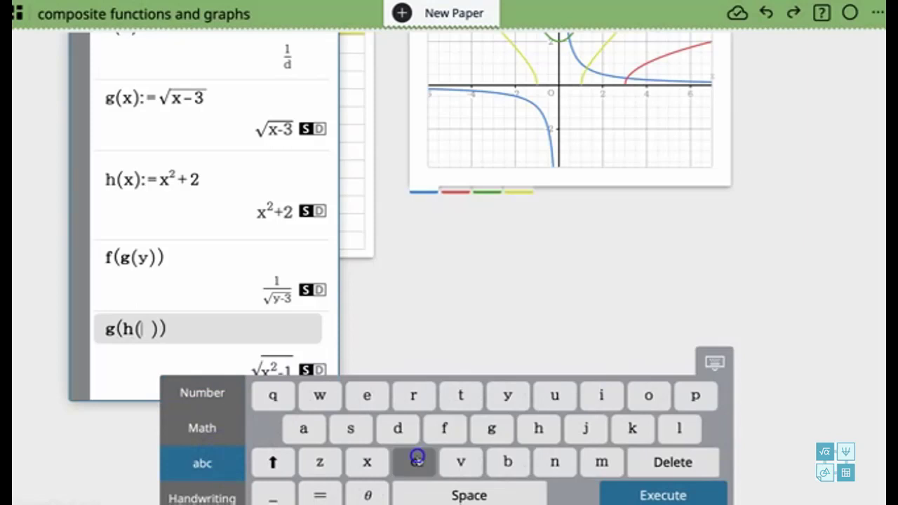
left_click(305, 427)
left_click(465, 395)
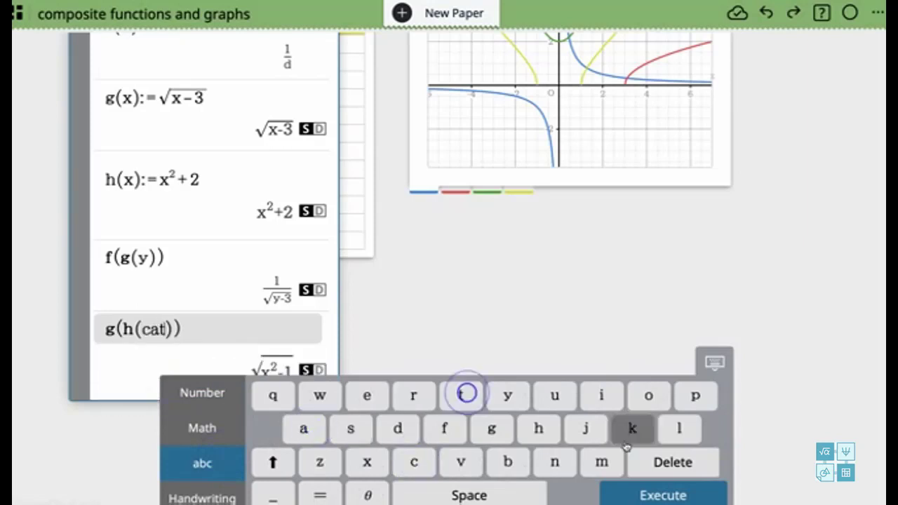
left_click(663, 491)
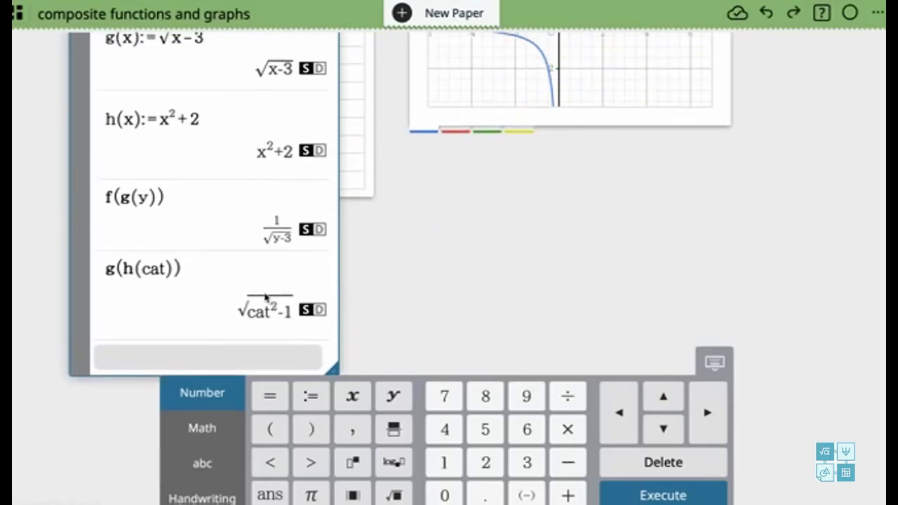
Step: Bring the graph's function list back in front of the calculation list
scroll(336, 242, "up", 3)
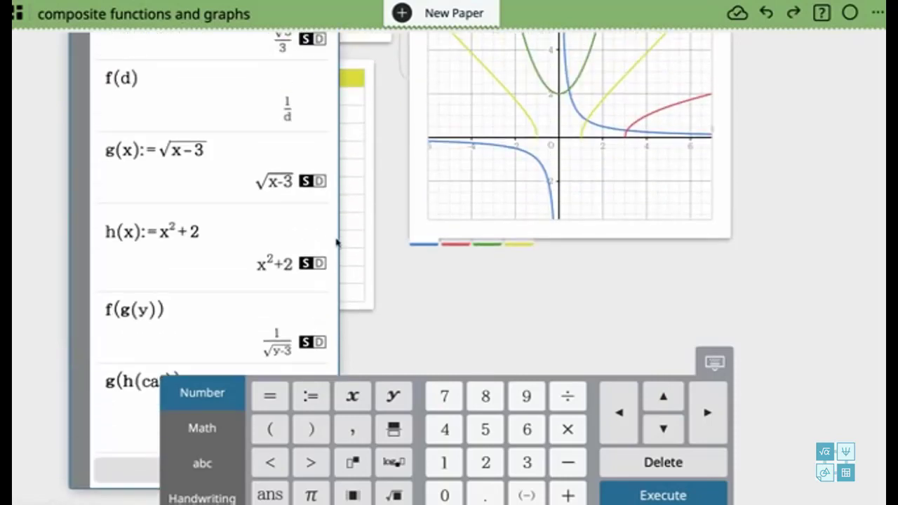
scroll(475, 290, "up", 5)
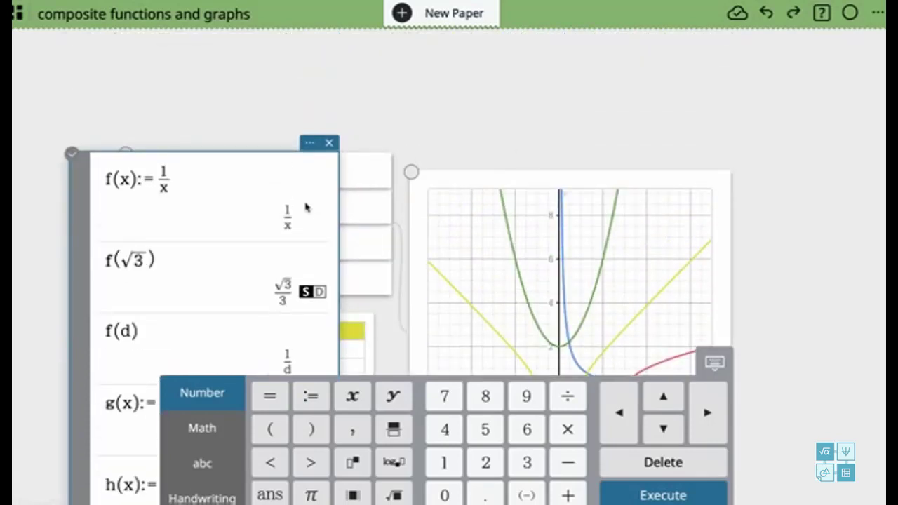
left_click(366, 172)
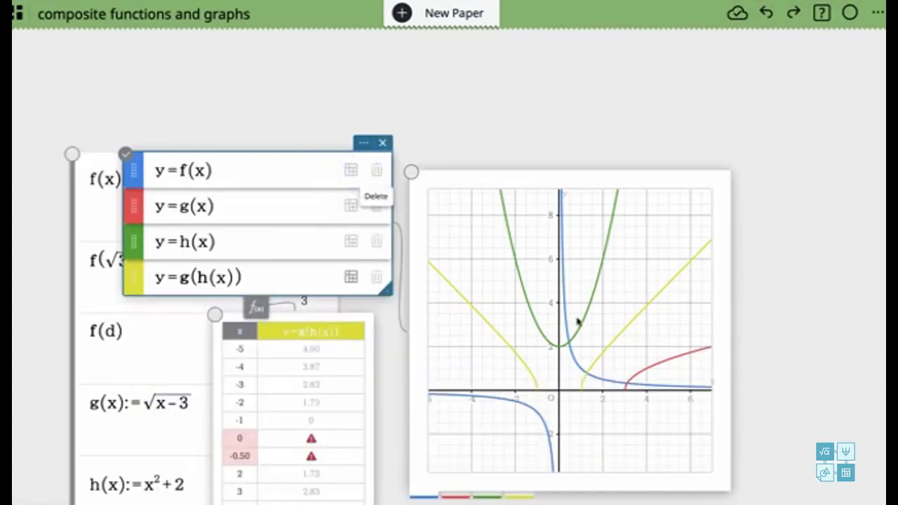